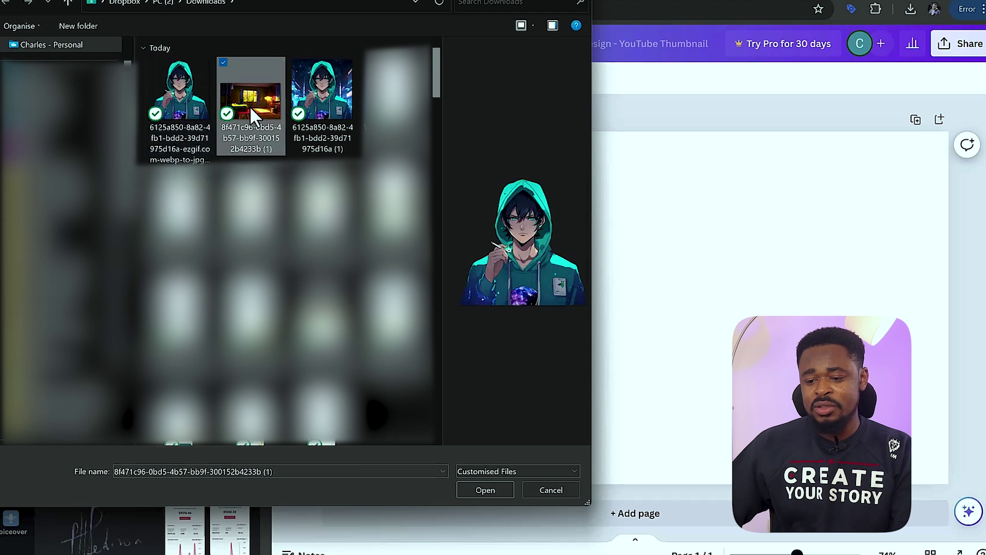
- Upload the bedroom and hooded-character images from Downloads and set the bedroom picture as the page background
left_click(209, 107, "ctrl")
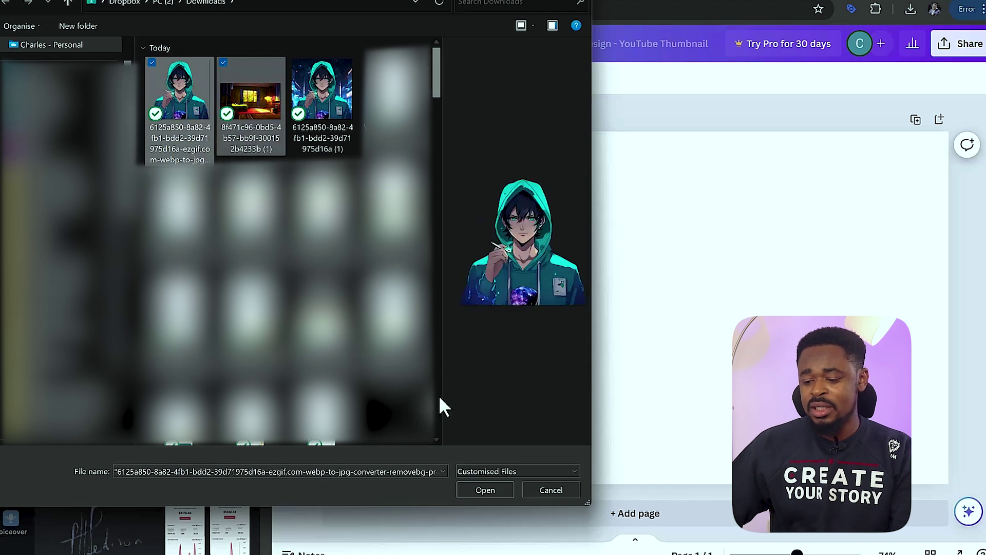
left_click(483, 490)
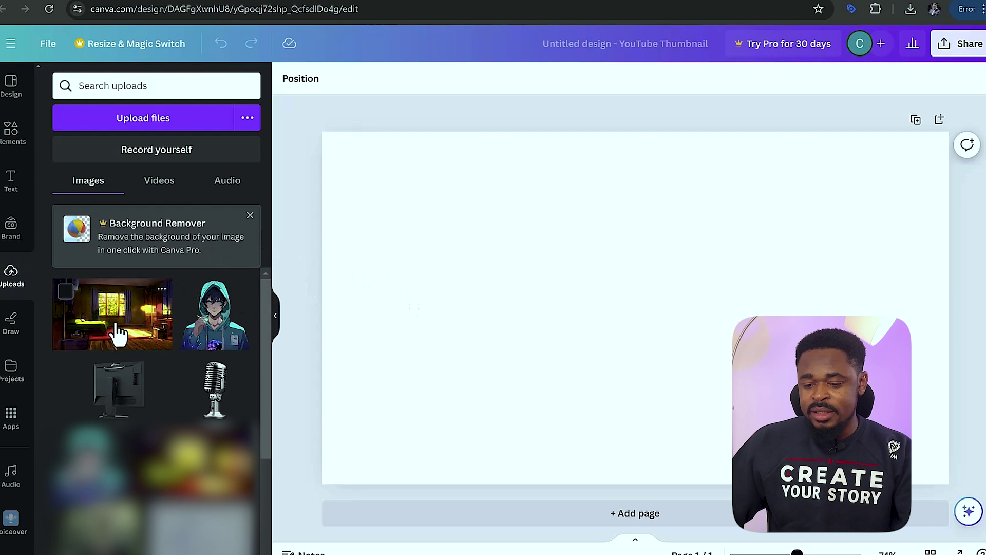
left_click(119, 334)
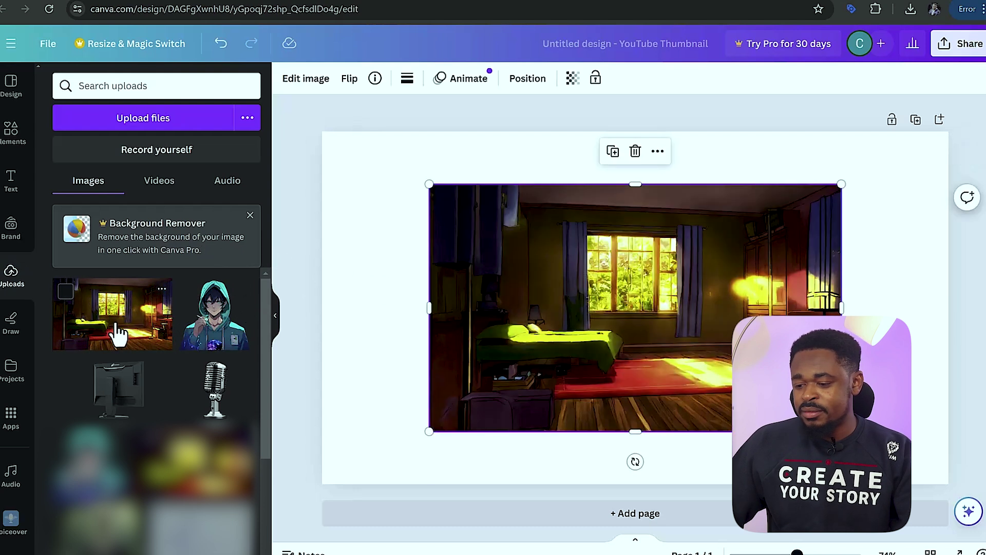
right_click(673, 258)
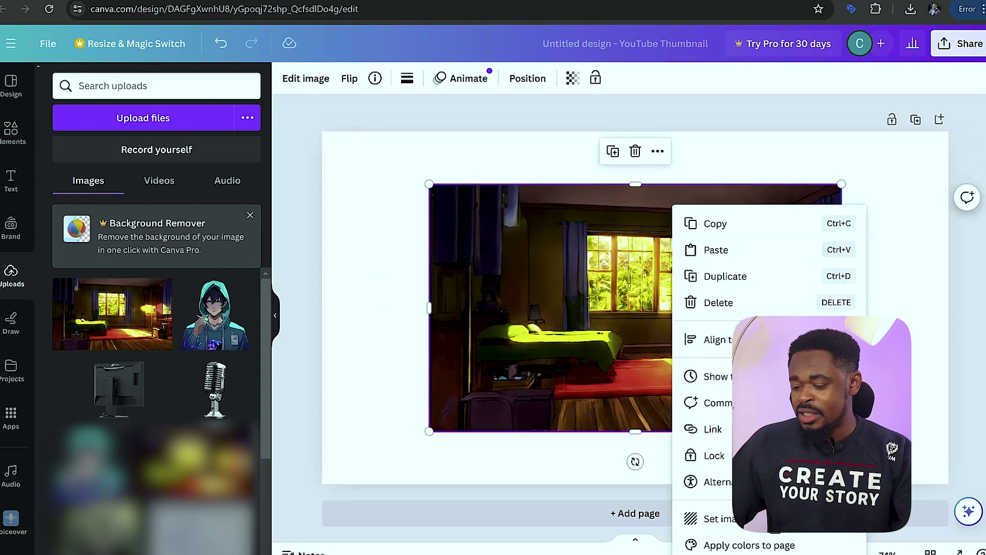
left_click(716, 518)
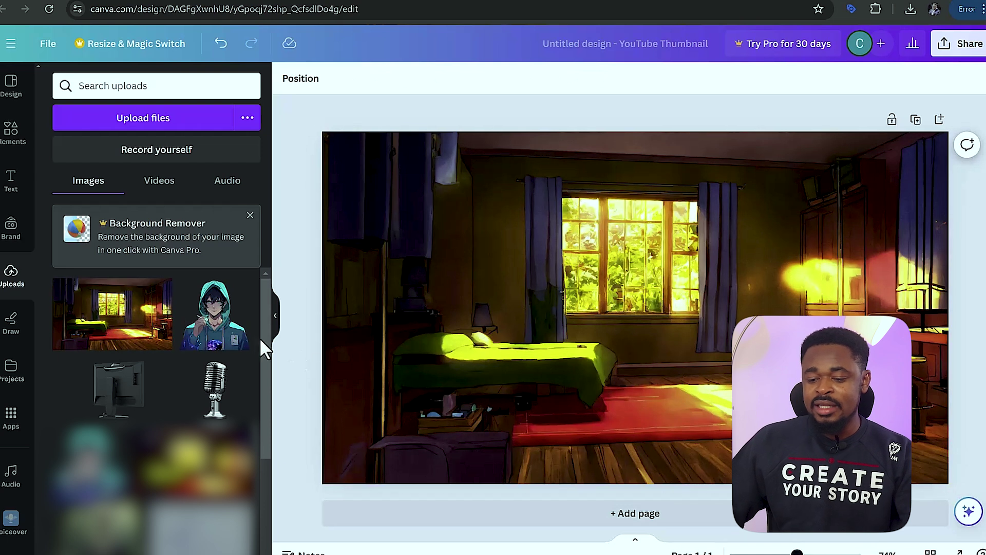
- Add the uploaded hooded character cutout to the page over the bedroom background
left_click(226, 324)
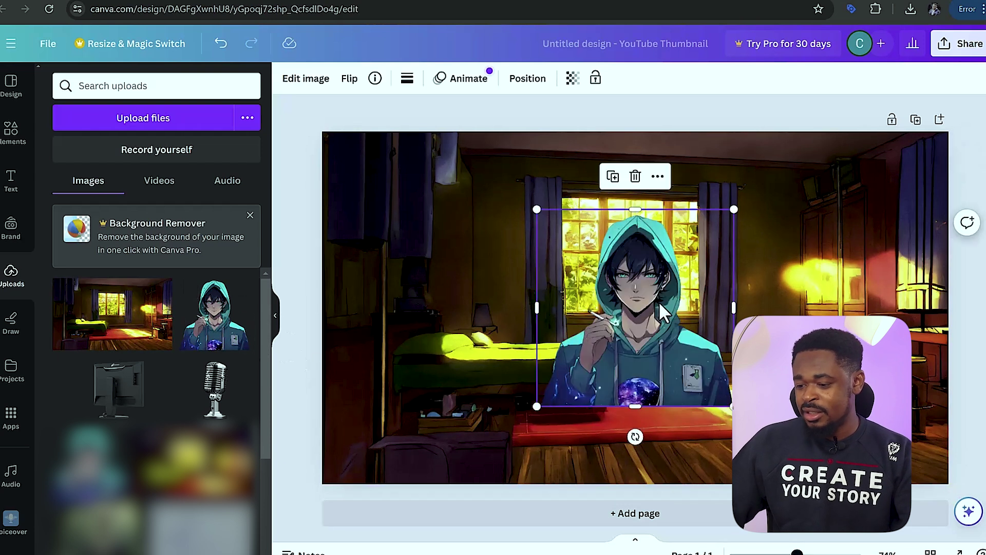
left_click(797, 310)
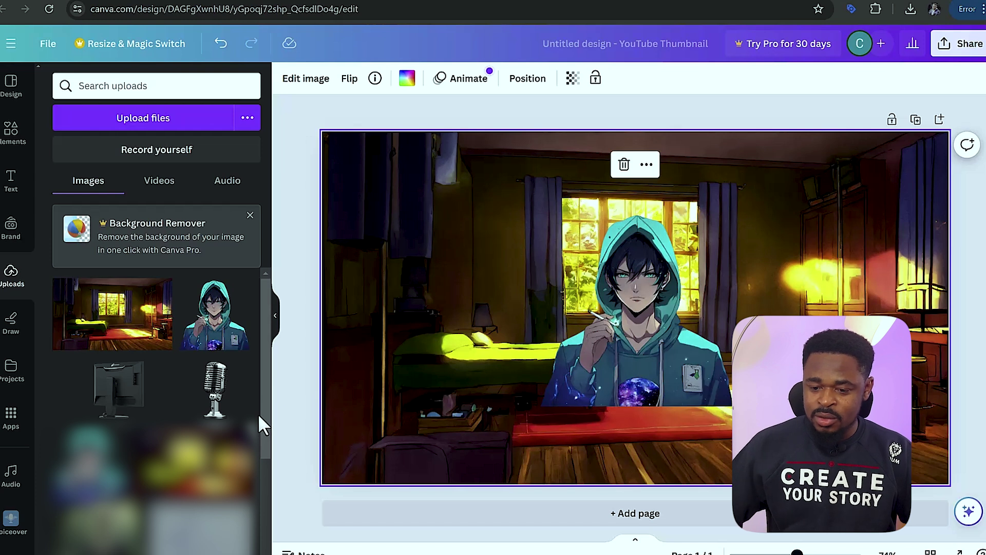
- Search the elements for "desk", show all graphics, and add the light wooden table with thin grey legs
left_click(11, 133)
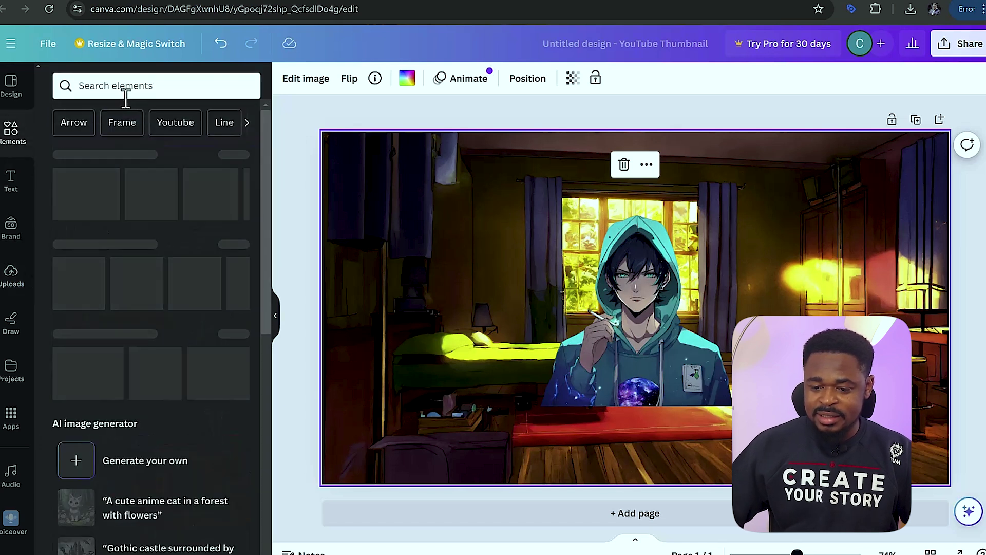
left_click(127, 87)
type("des")
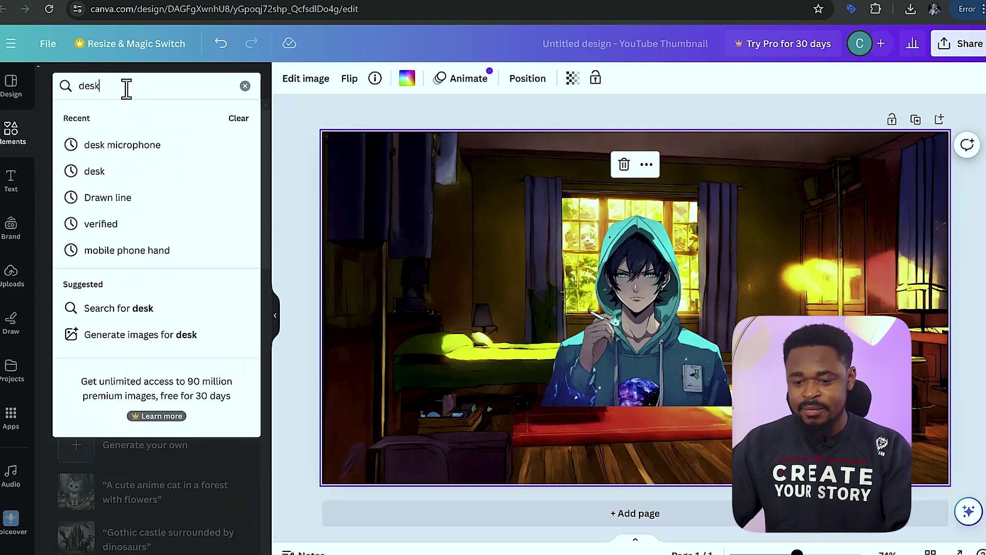
type("k")
key("Return")
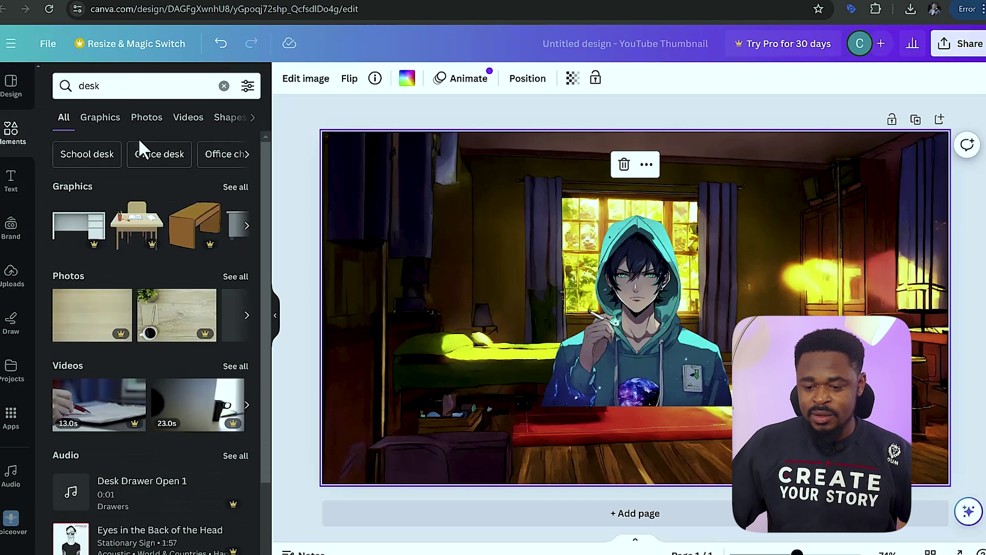
left_click(241, 184)
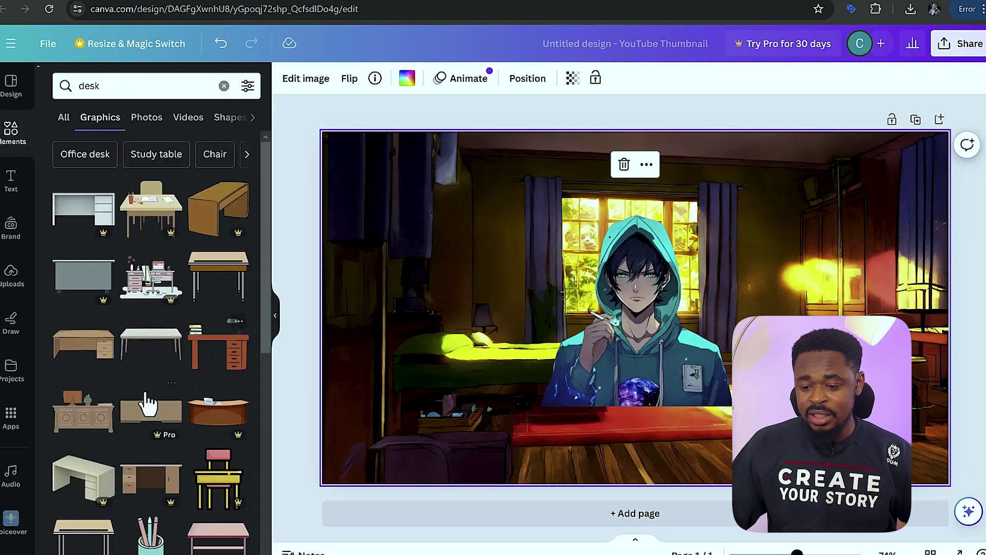
scroll(153, 340, "down", 2)
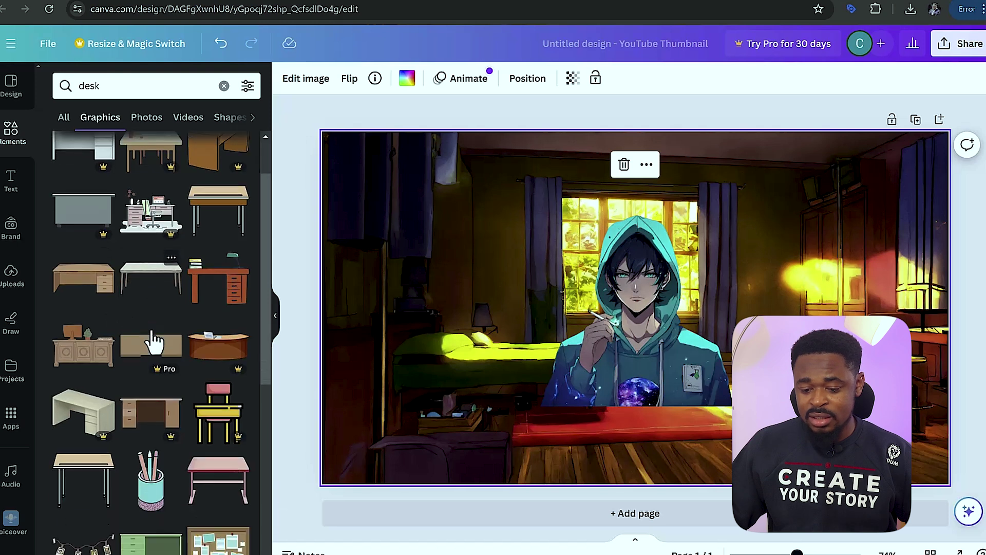
left_click(83, 480)
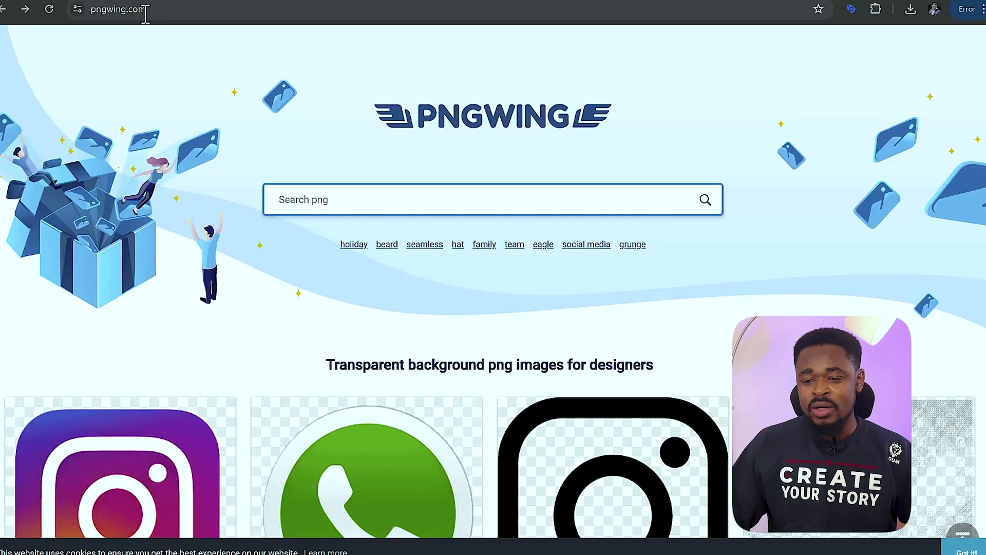
- Switch to pngwing.com and search its transparent images for "desk"
left_click(164, 11)
left_click_drag(164, 10, 92, 21)
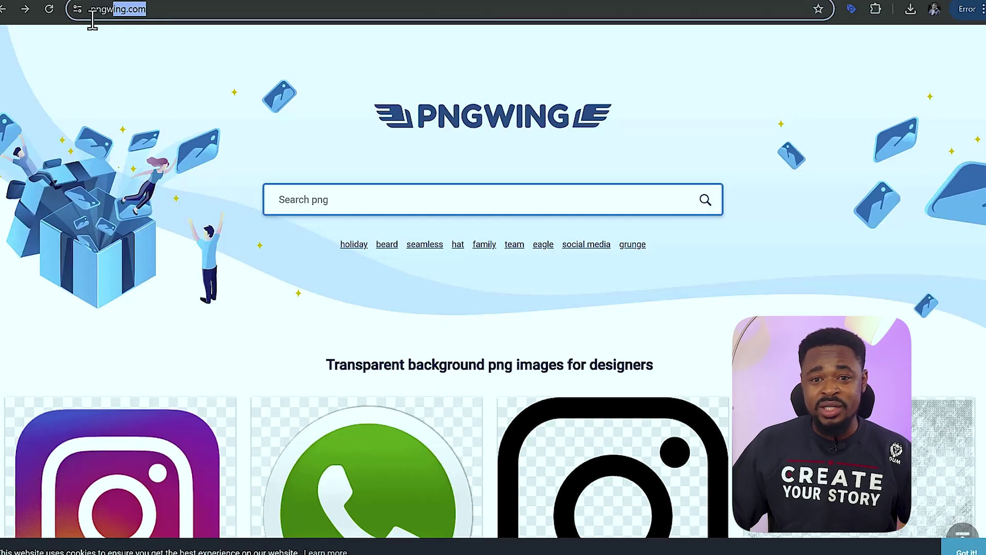
left_click(344, 200)
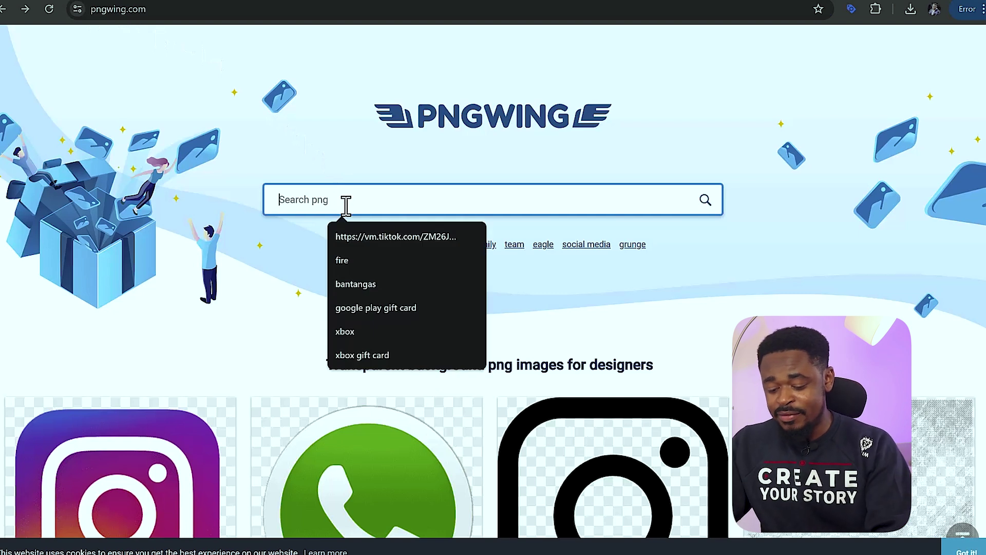
type("desk")
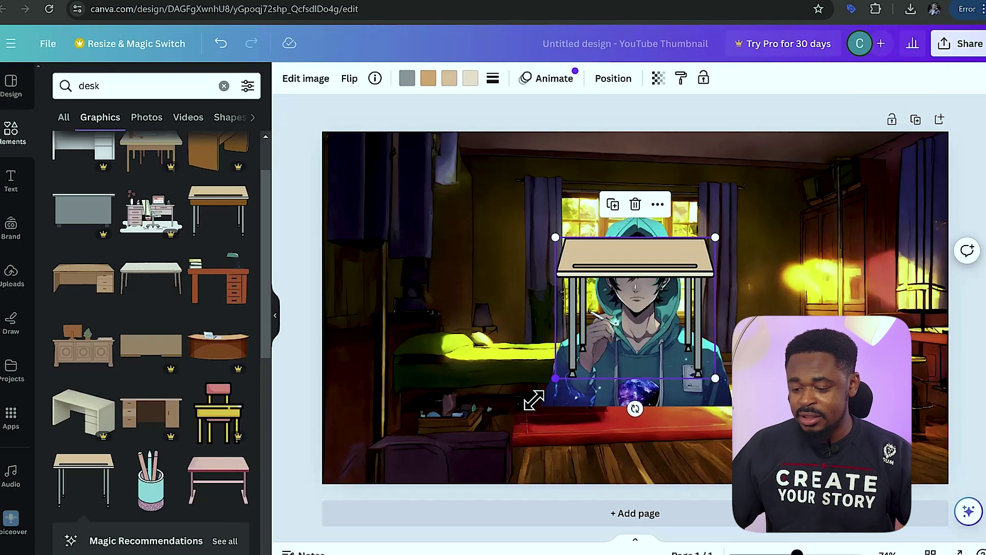
- In Canva, replace the thin-legged table with the brown desk graphic, enlarged to about 1,262 by 581 along the page's lower edge
left_click_drag(534, 400, 272, 554)
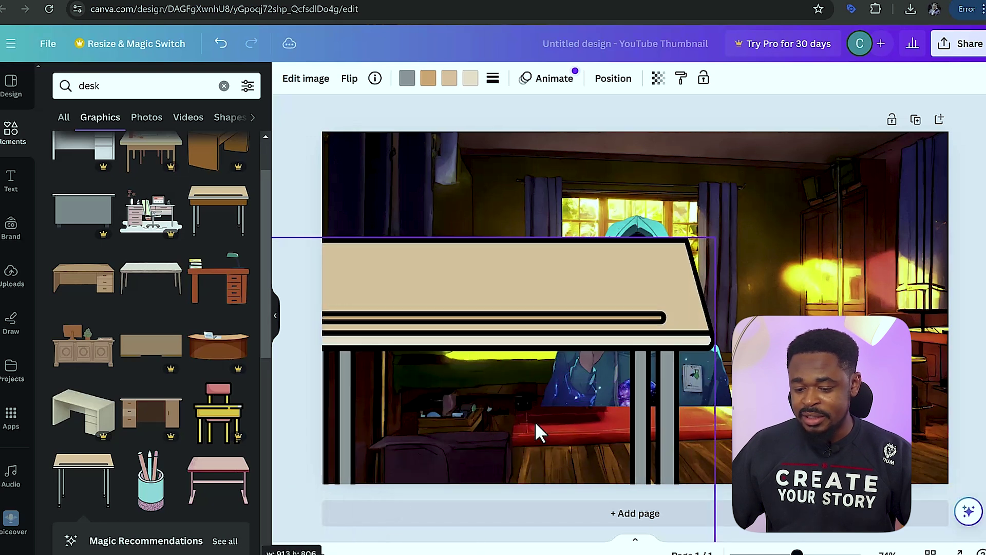
key("Delete")
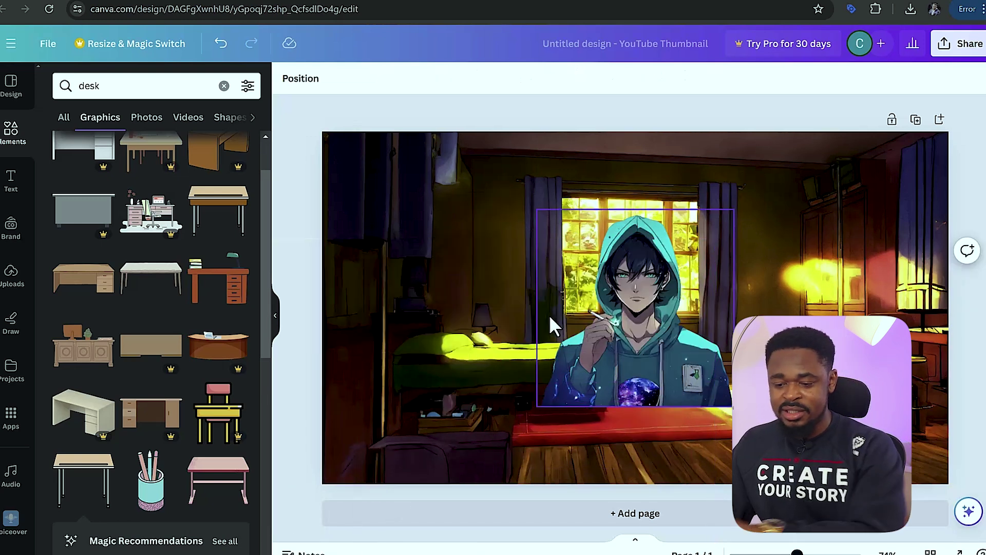
left_click(90, 285)
left_click_drag(557, 247, 605, 480)
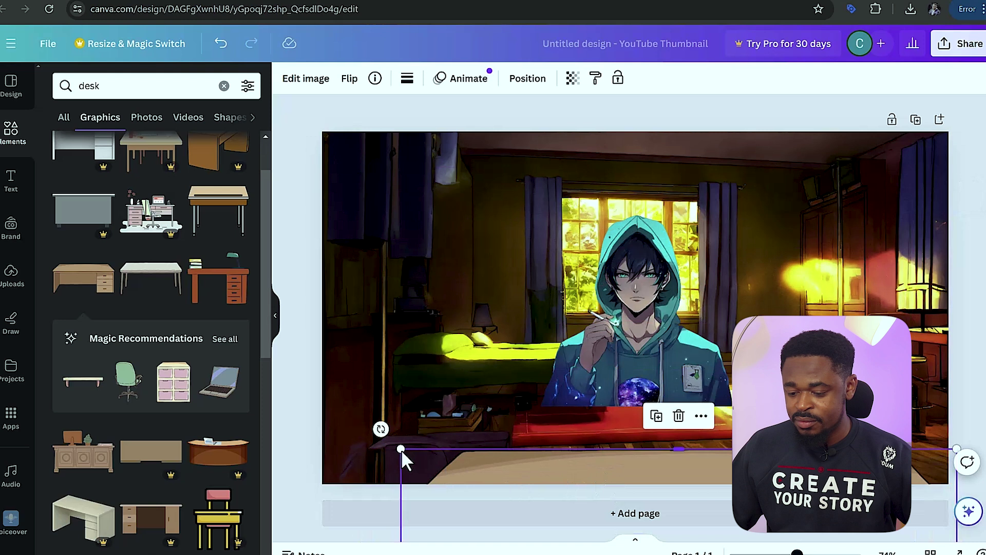
left_click_drag(401, 447, 338, 421)
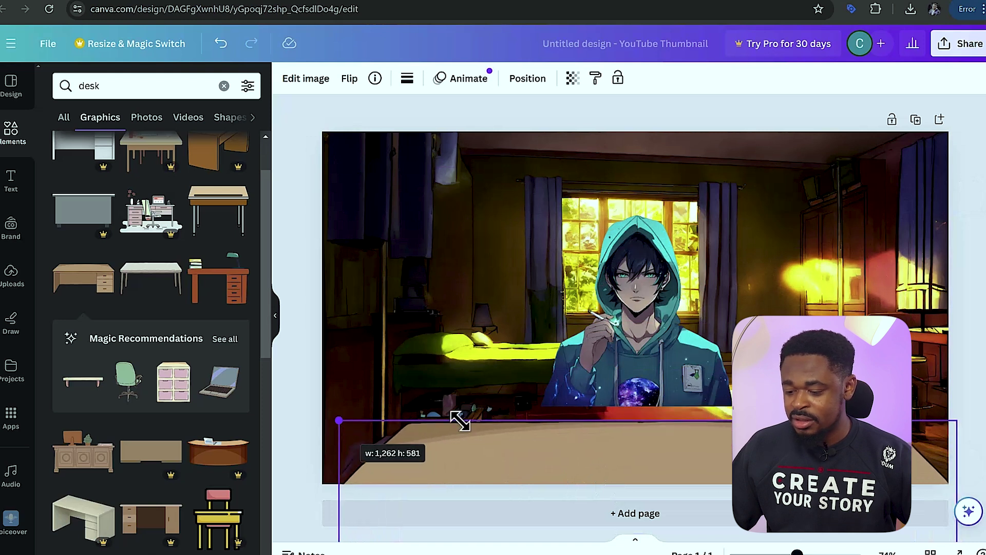
left_click_drag(459, 420, 458, 419)
mouse_move(608, 441)
left_mouse_down()
mouse_move(609, 418)
mouse_move(609, 434)
left_mouse_up()
- Enlarge the hooded character slightly and position it so its lower edge meets the back of the desk
left_click(643, 310)
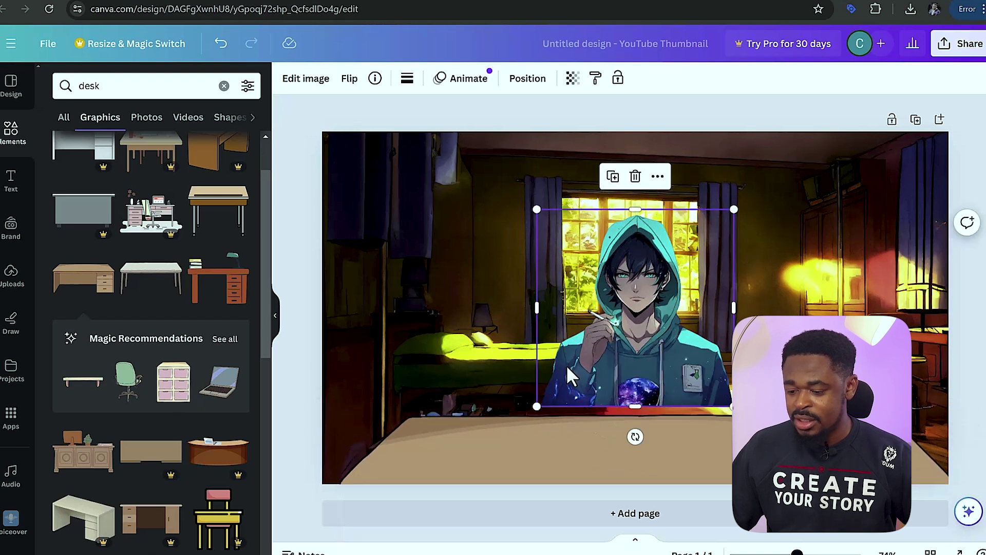
left_click_drag(530, 413, 519, 435)
left_click_drag(627, 376, 636, 378)
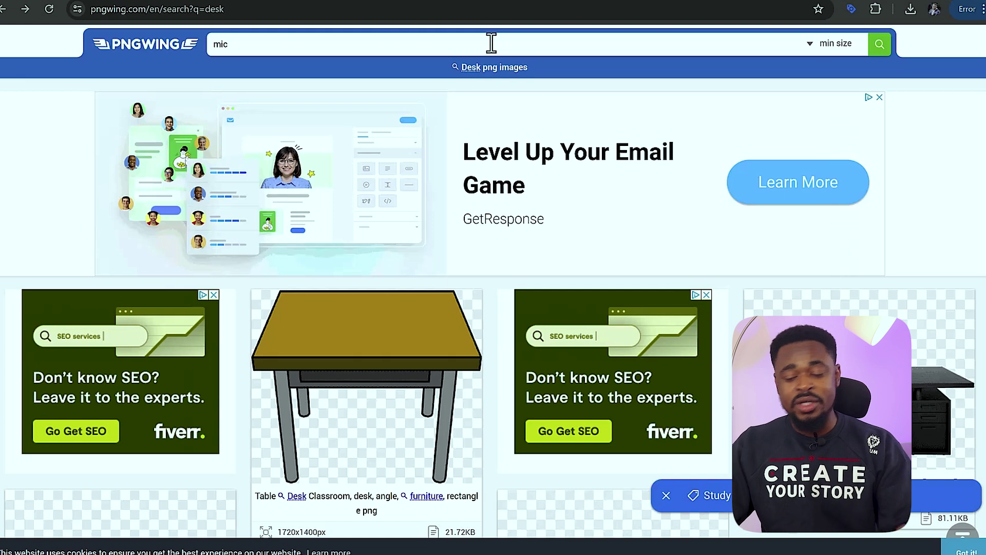
- Search PNGWing for "mic" and browse the resulting microphone images
key("Return")
scroll(531, 245, "down", 5)
scroll(596, 334, "down", 7)
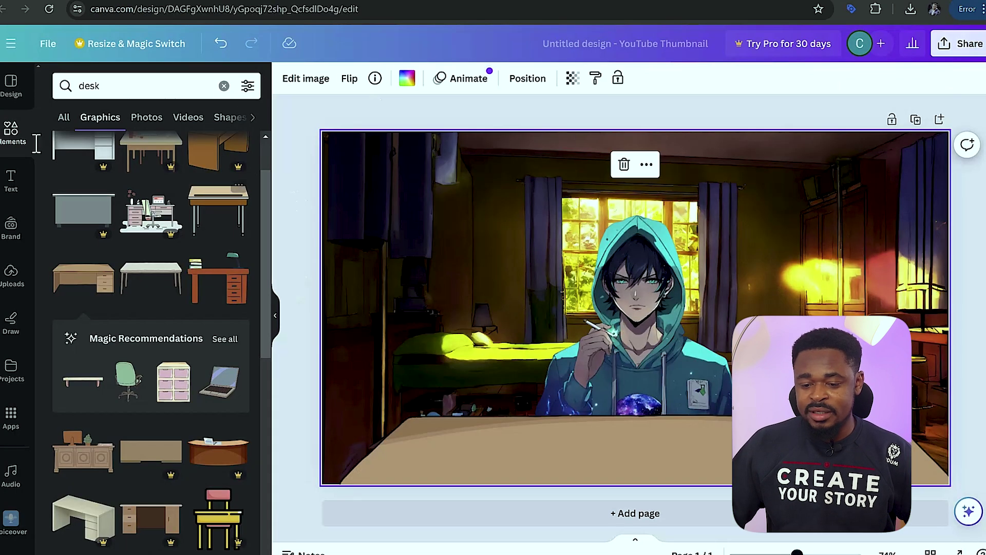
- In Canva, add the uploaded microphone image, shrink it, and stand it on the desk in front of the character
left_click(14, 291)
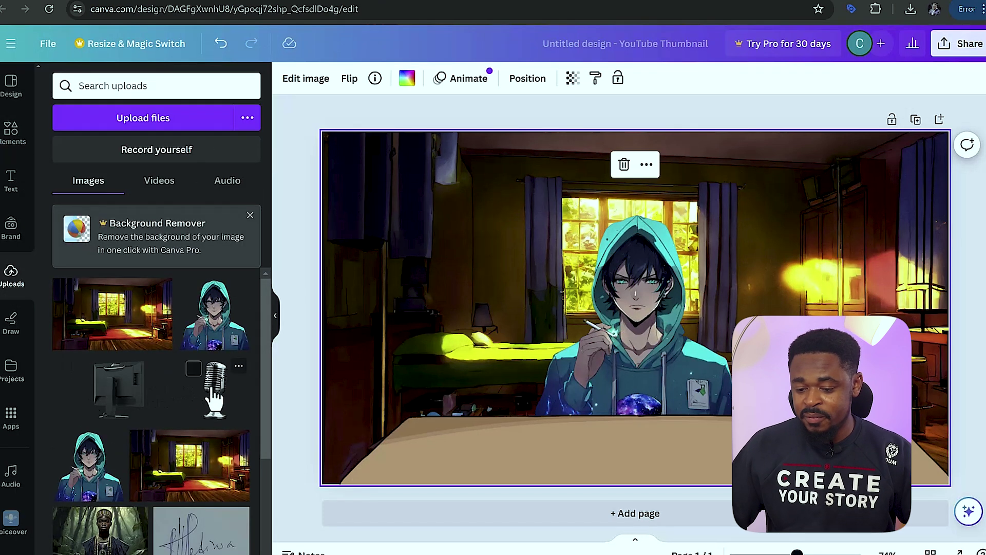
left_click(596, 370)
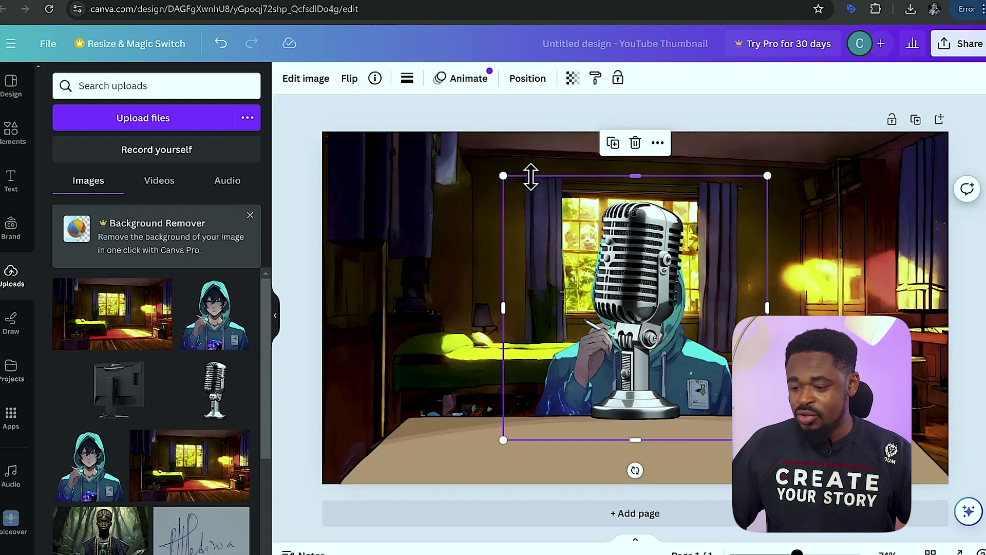
left_click_drag(520, 191, 644, 378)
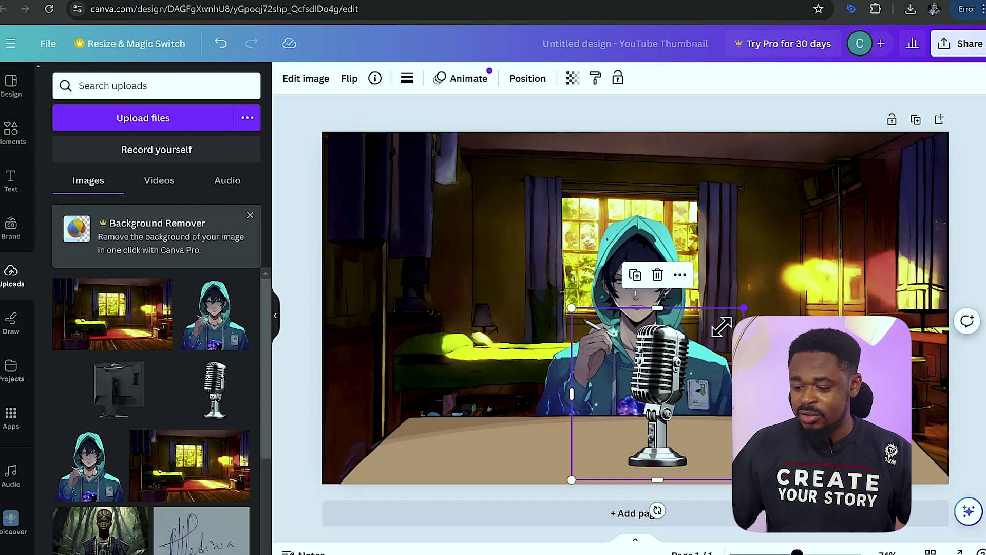
left_click_drag(721, 326, 665, 383)
left_click_drag(642, 416, 658, 399)
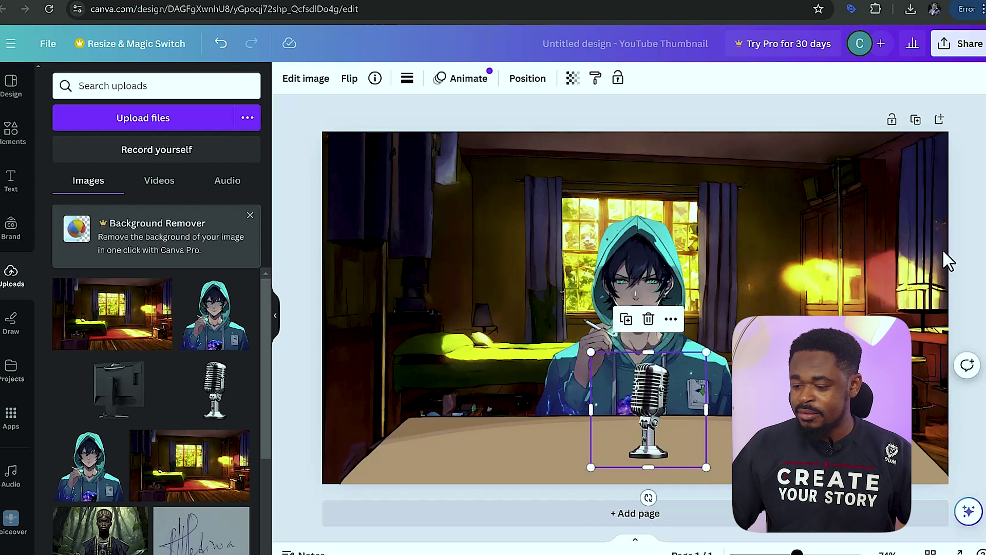
left_click(968, 241)
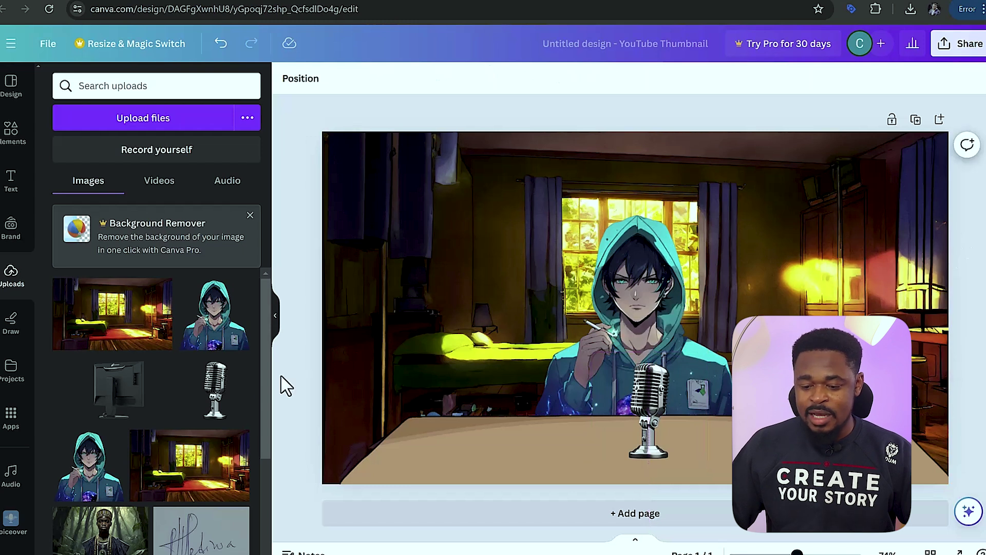
- Add the uploaded computer monitor image and place it on the left part of the desk
left_click(114, 395)
left_click_drag(647, 309, 443, 376)
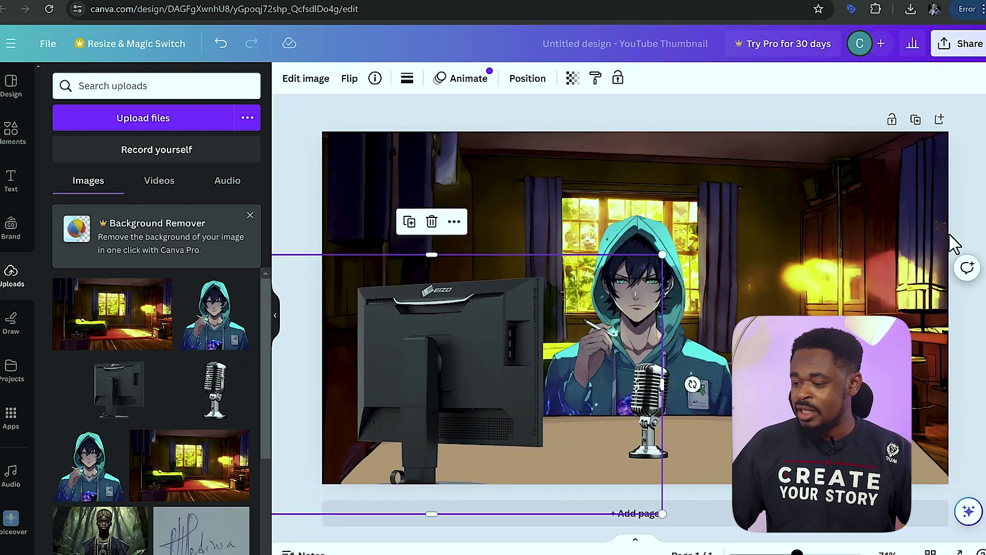
left_click(973, 213)
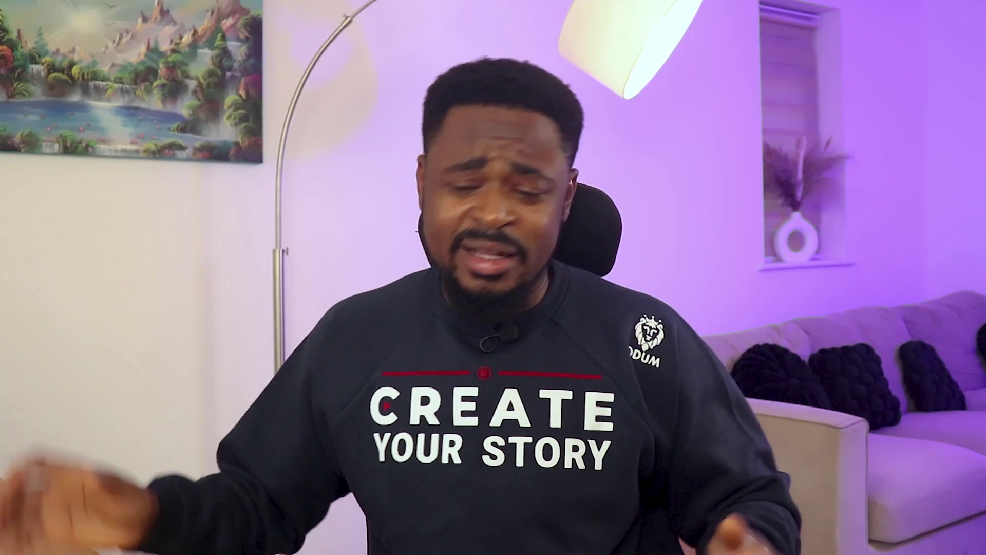
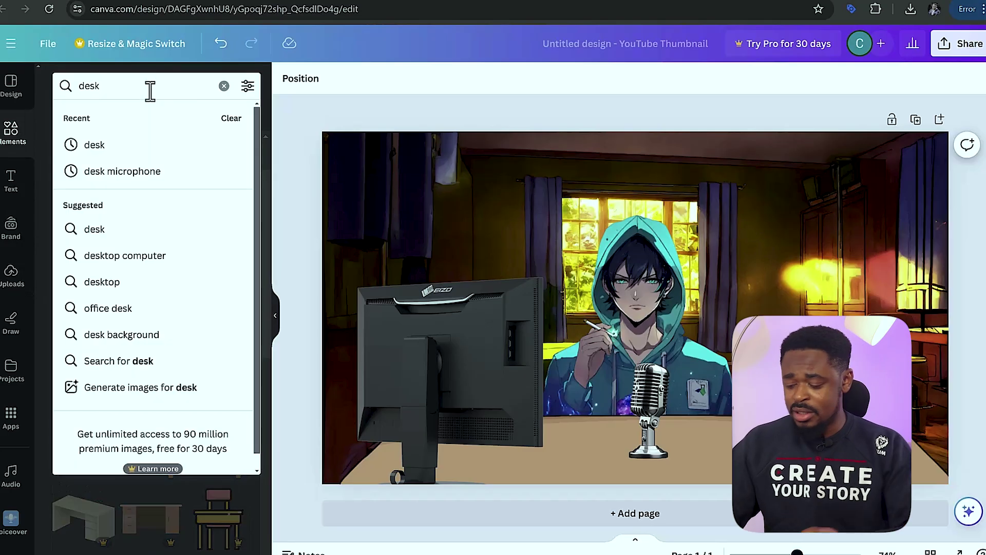
- Search the element graphics for "youtube logo" and add the red square logo with the white play symbol
key("BackSpace")
key("BackSpace")
key("BackSpace")
type("youtube")
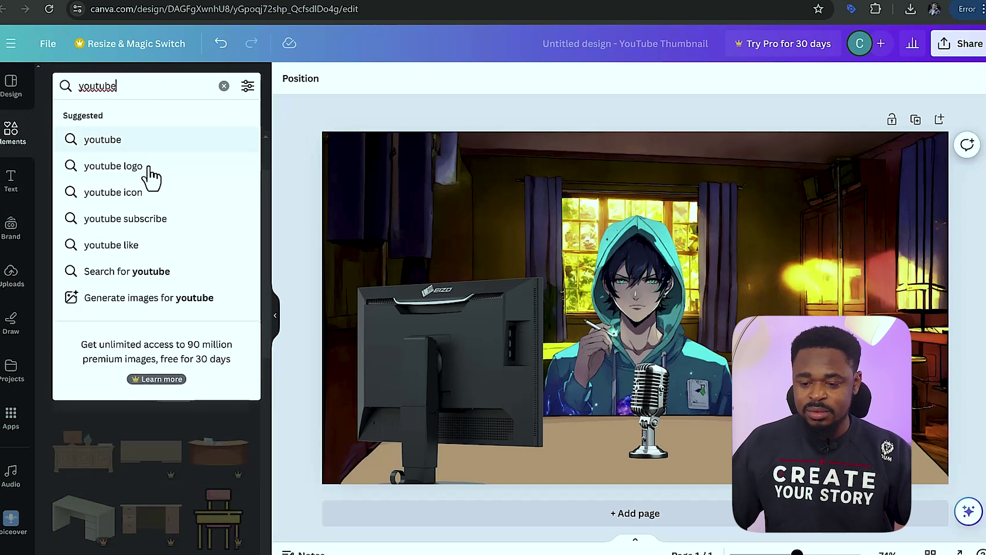
left_click(152, 175)
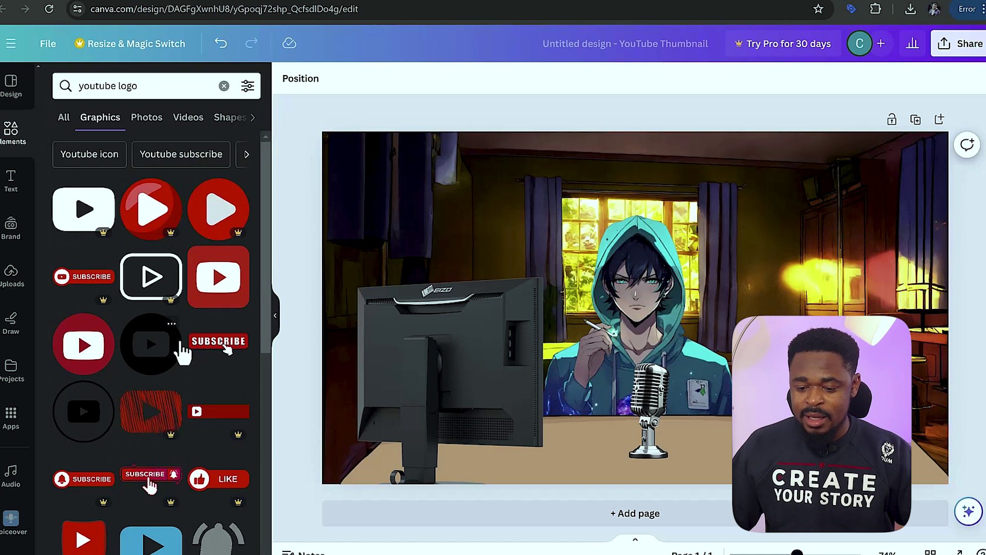
scroll(165, 301, "down", 5)
scroll(182, 352, "down", 3)
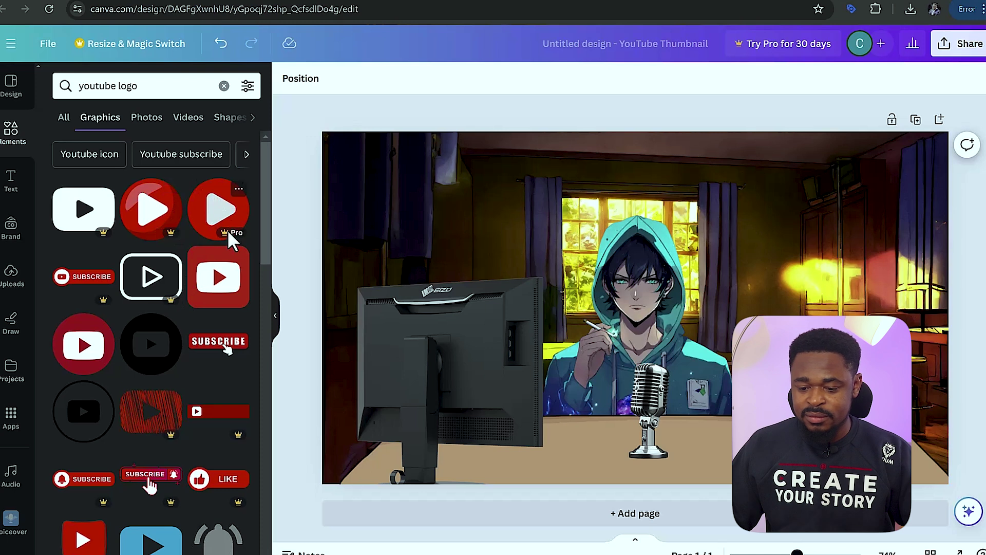
left_click(236, 277)
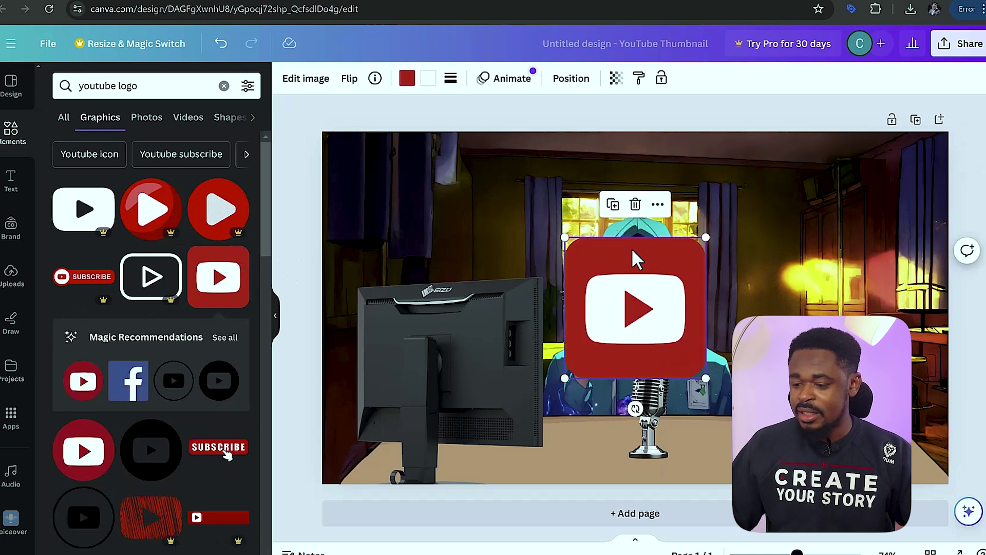
- Shrink the YouTube logo, place it on the small screen in the background at the room's right side, and open the sharing options
left_click_drag(565, 237, 902, 313)
left_click(899, 328)
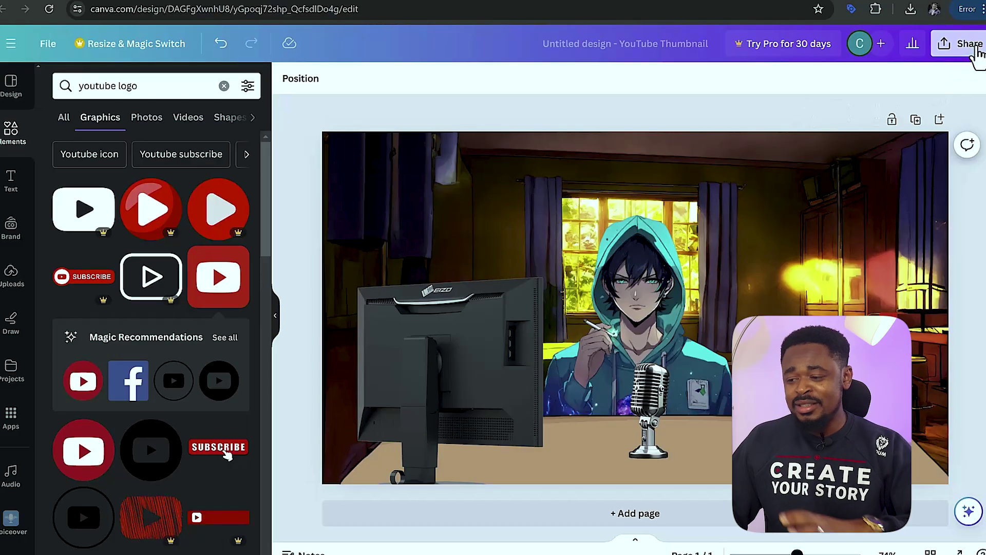
left_click(958, 42)
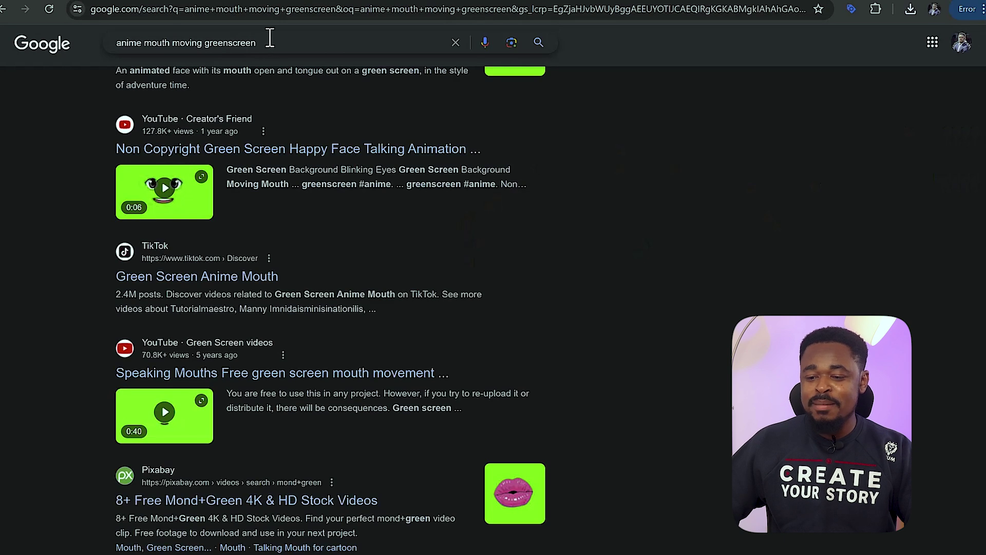
- In the Google results for "anime mouth moving greenscreen", open Vecteezy's Green Screen Cartoon Mouth stock footage page
left_click(269, 40)
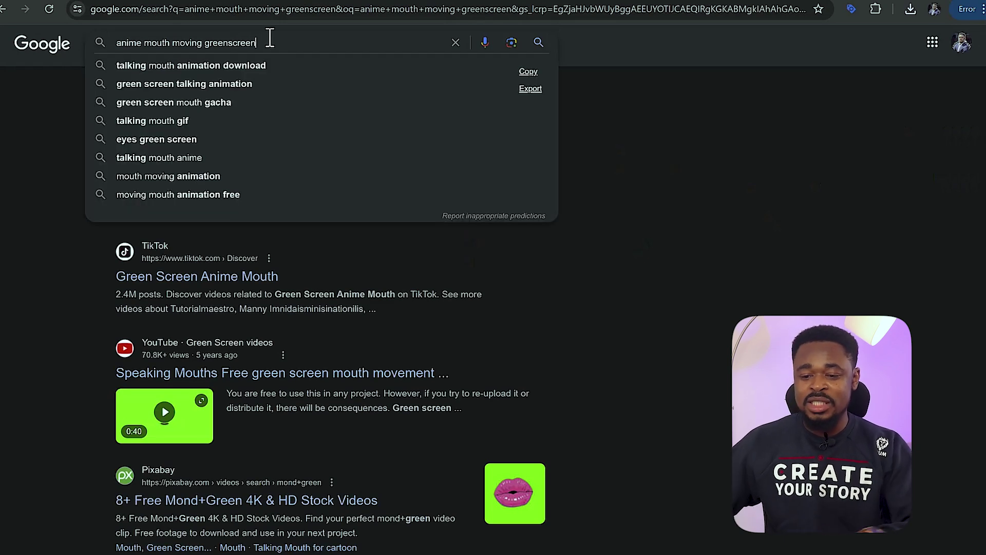
key("Escape")
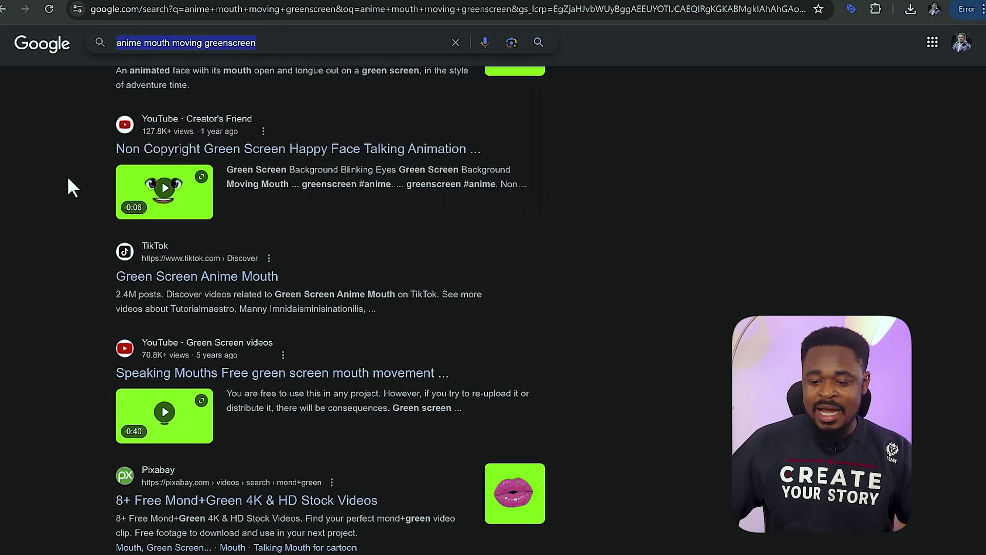
scroll(192, 131, "up", 9)
scroll(192, 130, "up", 9)
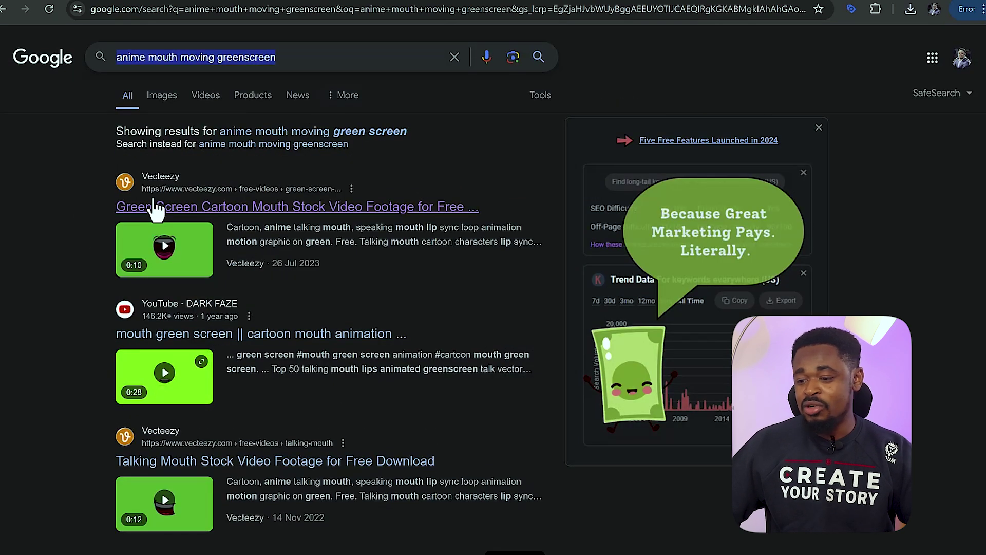
left_click(175, 234)
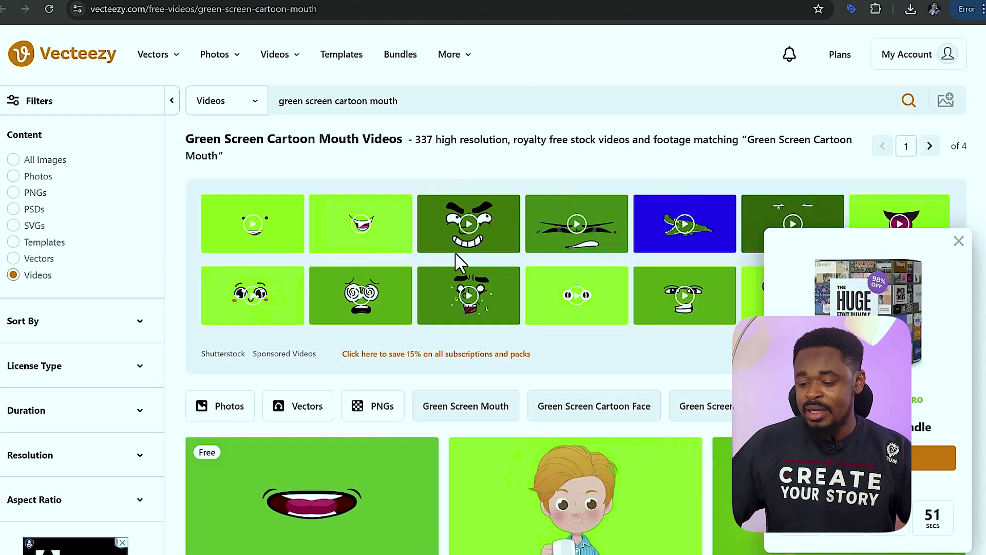
- Open the free cartoon character mouth lip sync video on lime green screen, dismissing the promotional pop-ups
scroll(369, 276, "down", 6)
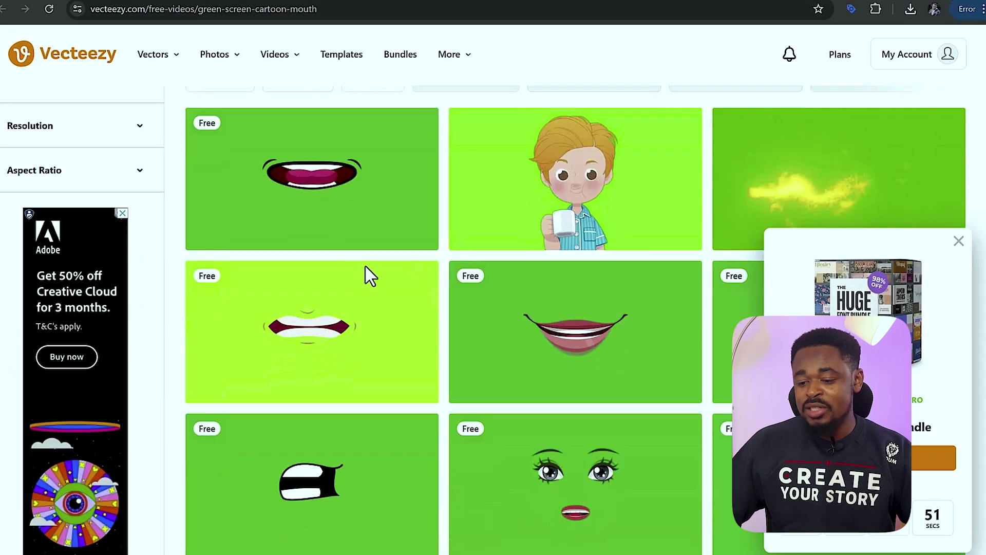
left_click(958, 241)
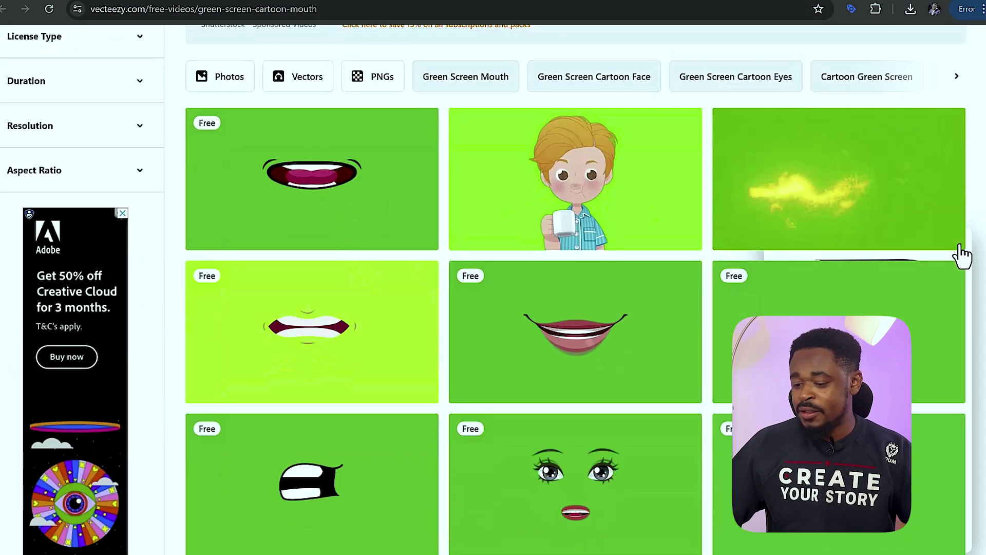
left_click(322, 339)
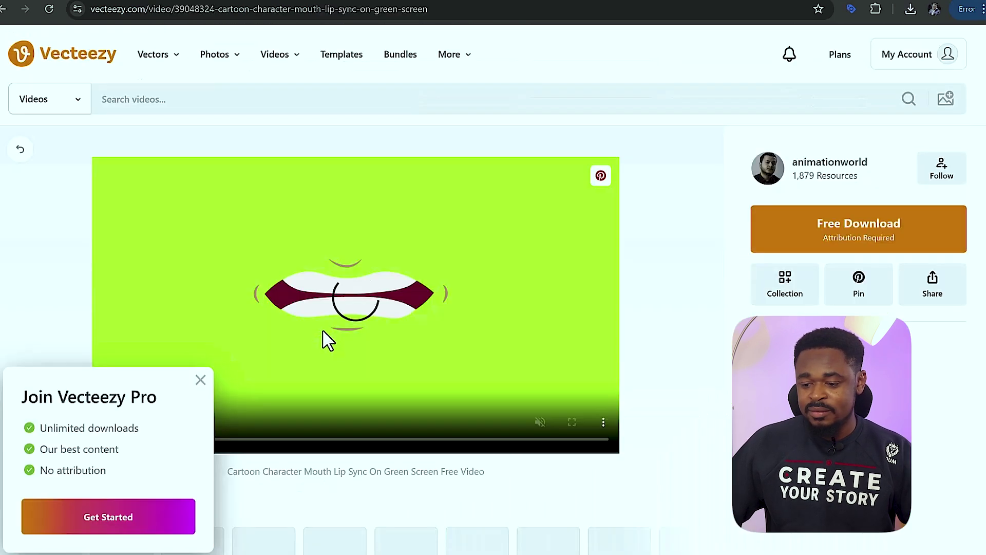
left_click(202, 381)
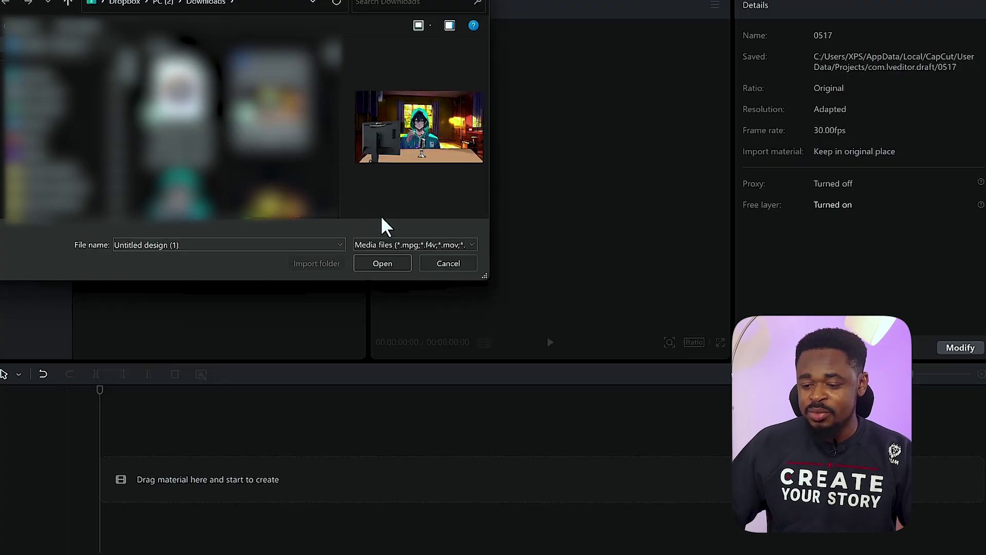
- In CapCut, import the Untitled design (1) scene image and the ElevenLabs voice-over file from the Downloads folder
left_click(380, 263)
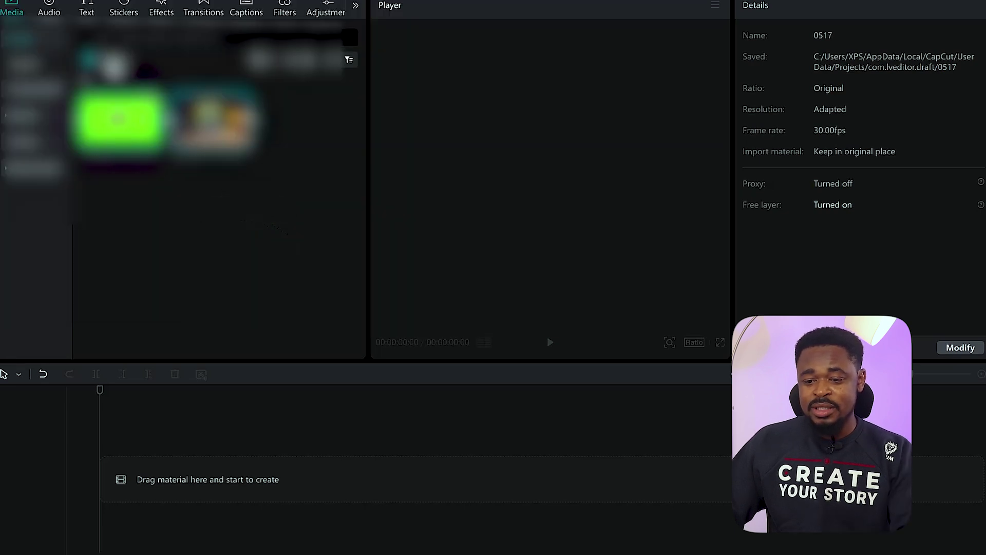
key("ctrl+i")
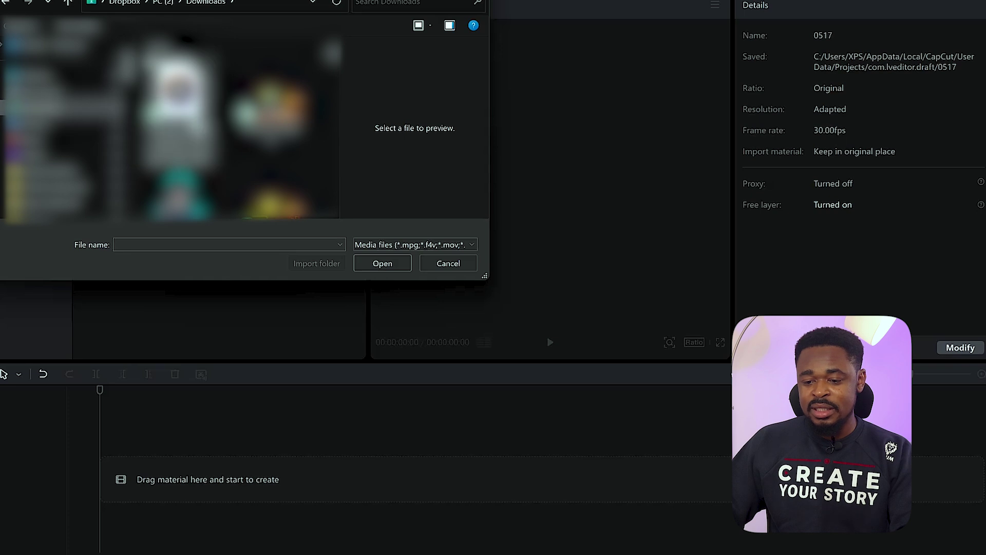
scroll(231, 124, "down", 1)
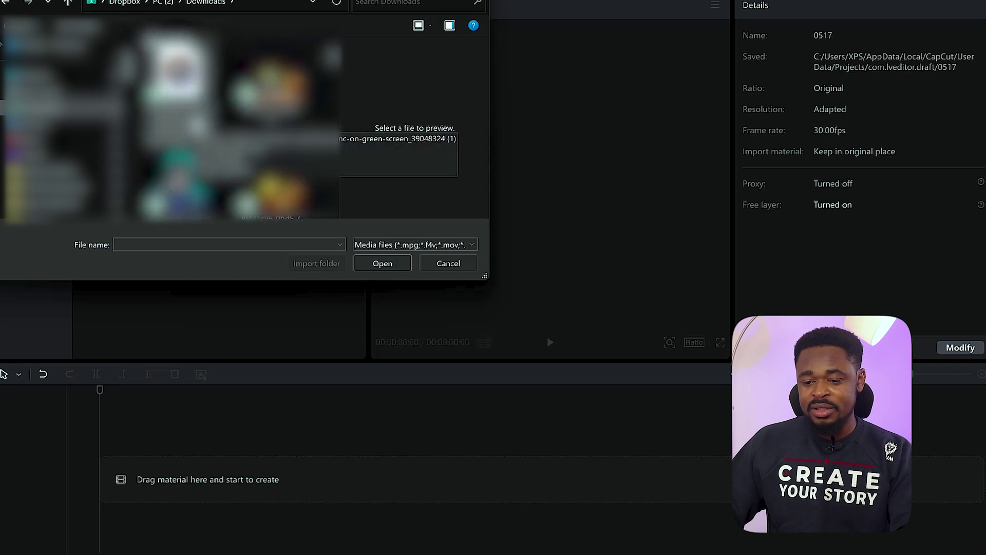
scroll(224, 123, "down", 2)
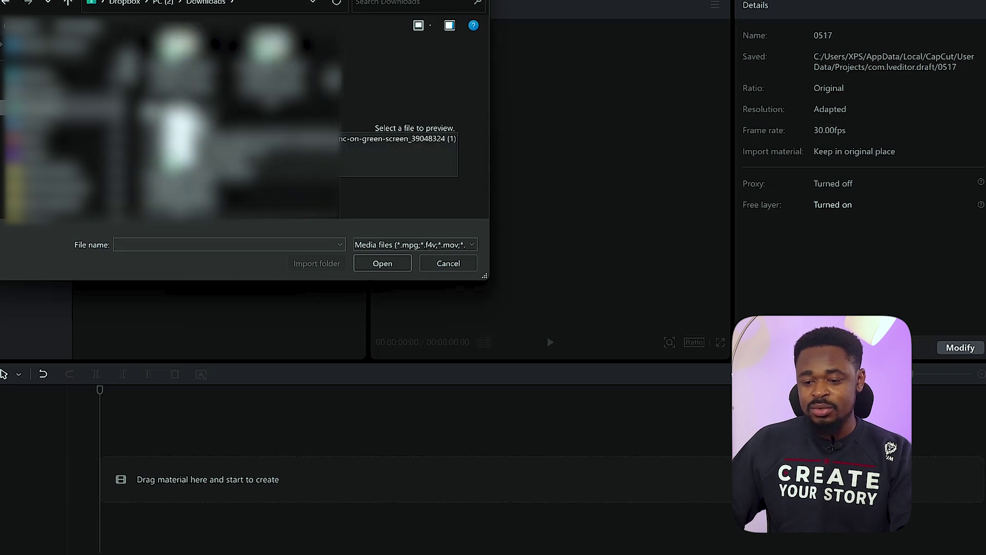
left_click(177, 90)
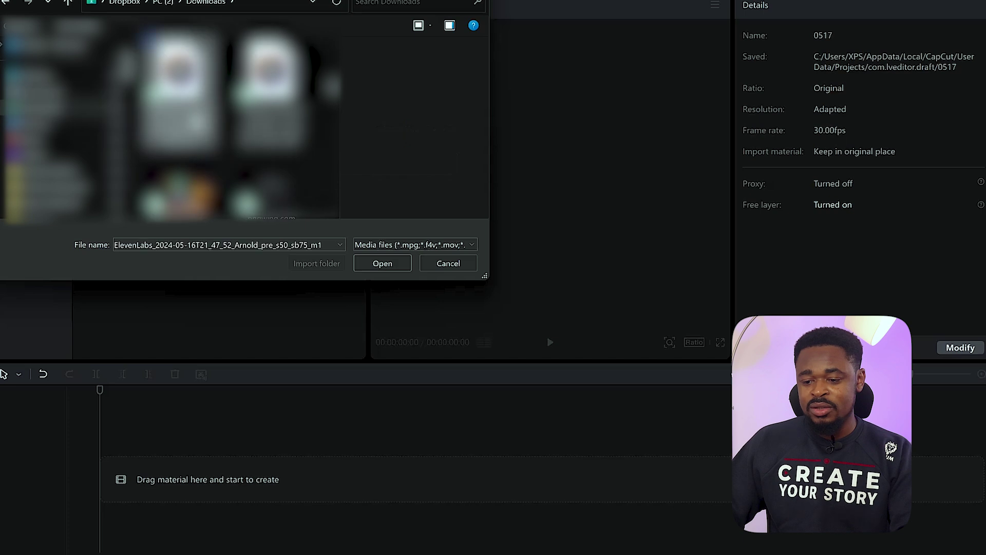
left_click(382, 264)
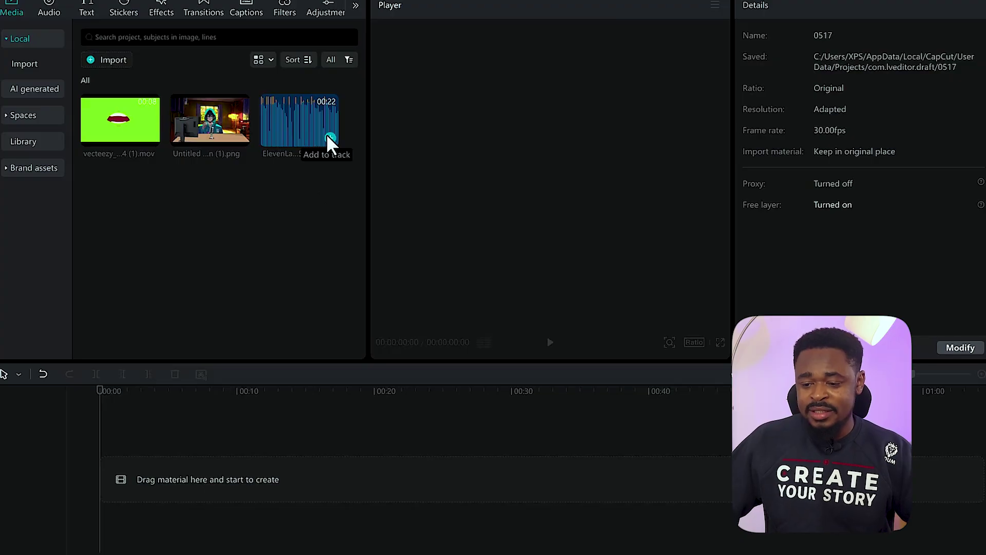
- Add the ElevenLabs voice-over to the timeline and play it back while adjusting the system volume
left_click(330, 139)
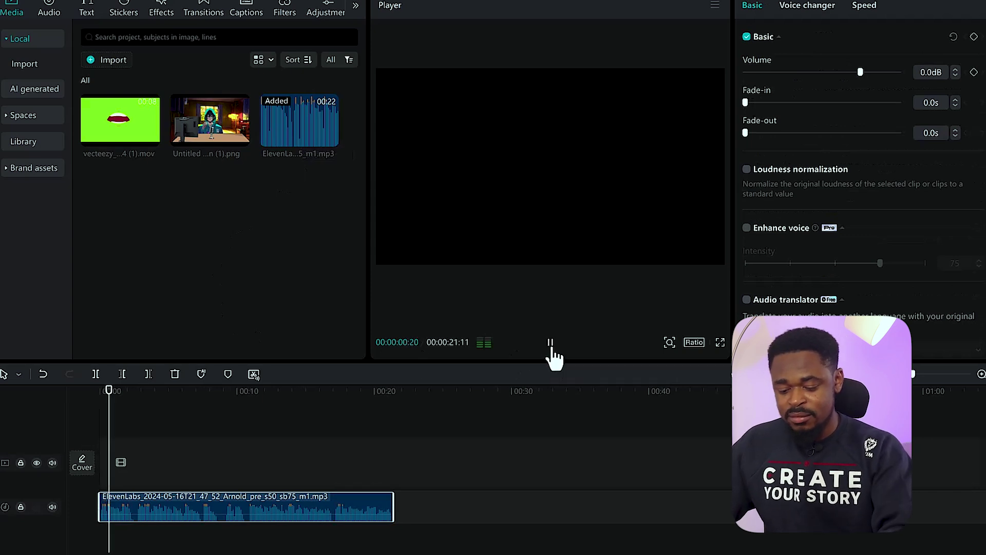
key("XF86AudioLowerVolume")
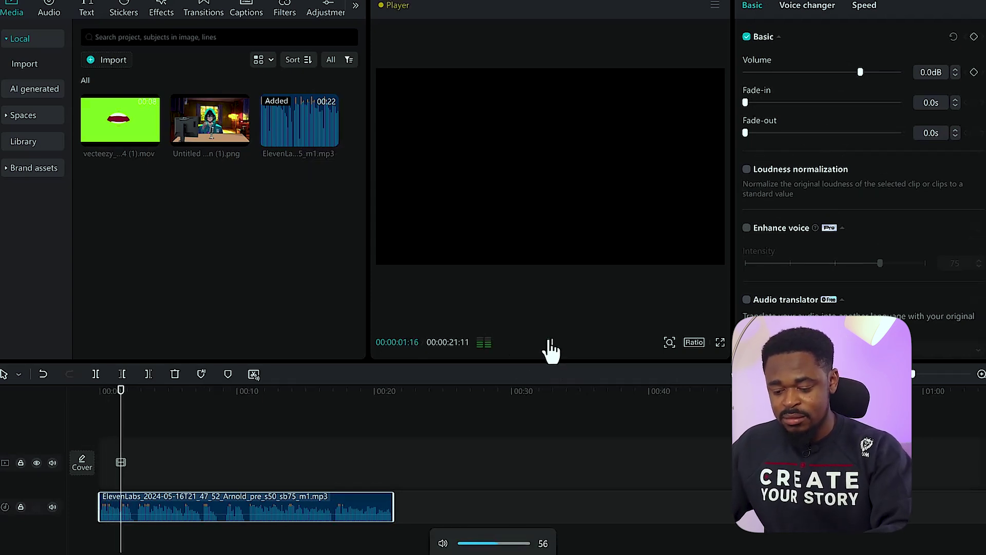
key("XF86AudioRaiseVolume")
key("XF86AudioRaiseVolume")
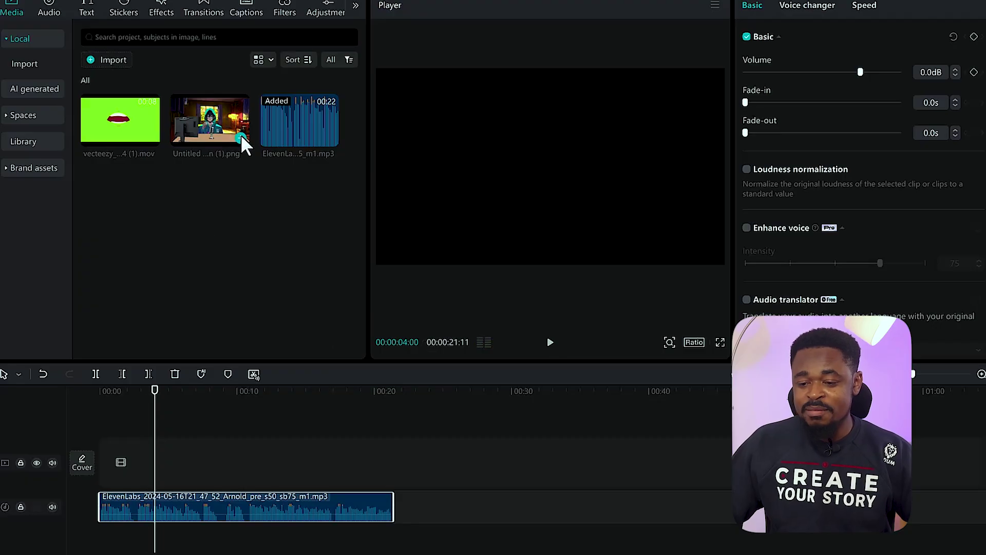
- Add the scene image to the timeline, stretch it to the voice-over's end at 00:00:21:11, and preview the result
left_click(241, 137)
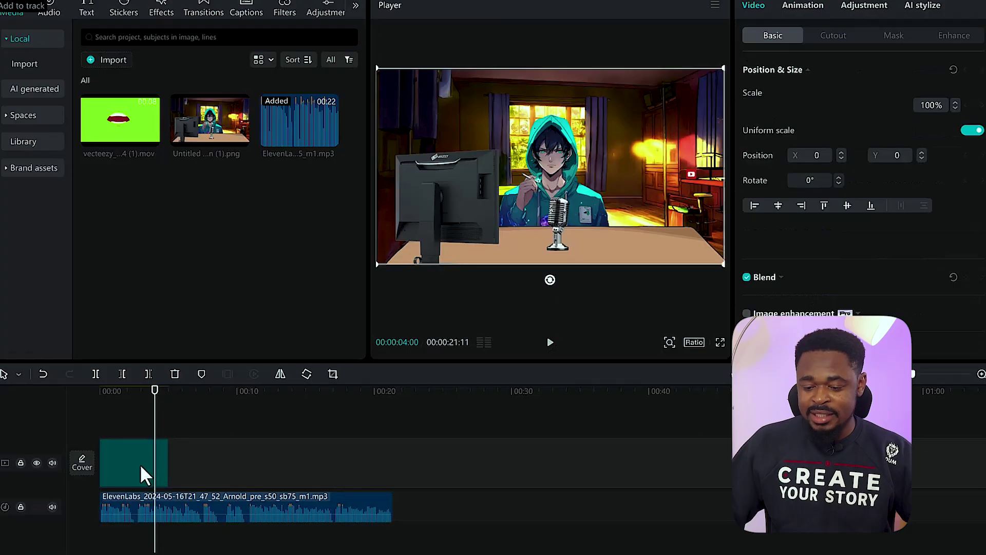
left_click(165, 464)
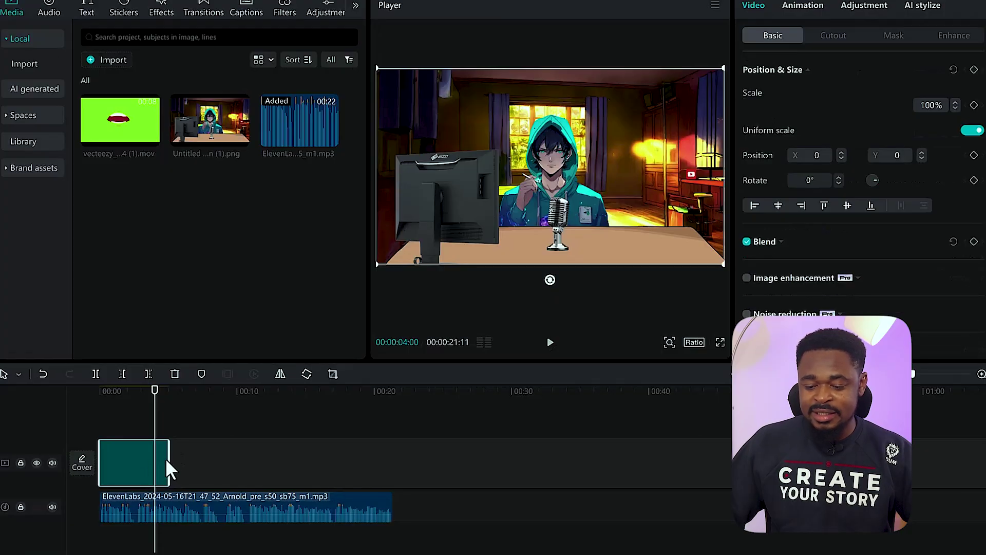
left_click_drag(169, 459, 248, 458)
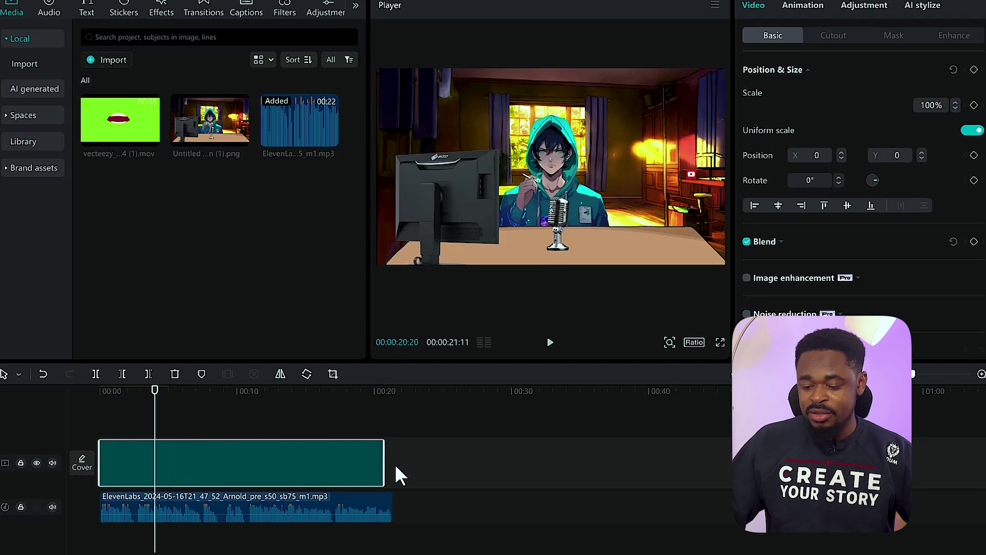
left_click_drag(400, 468, 391, 468)
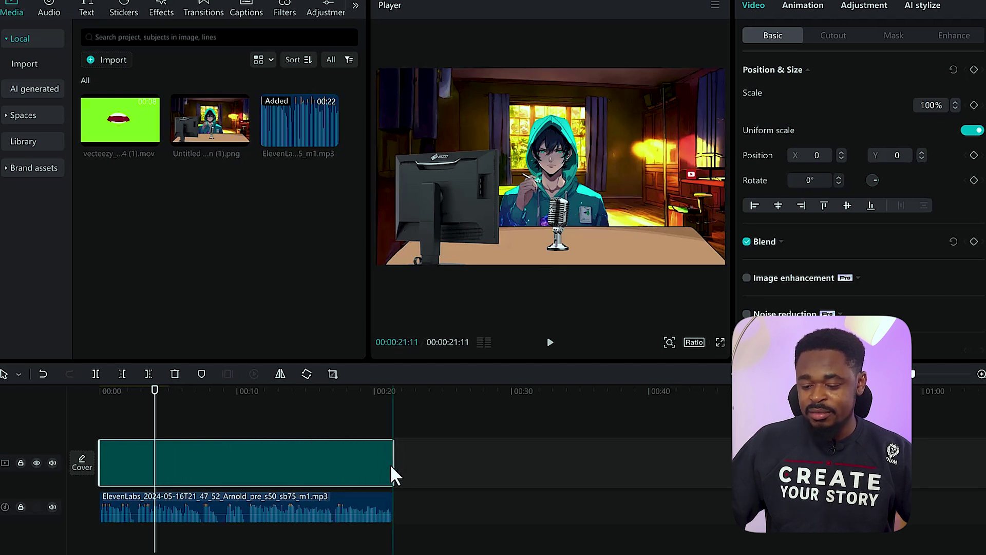
left_click(324, 415)
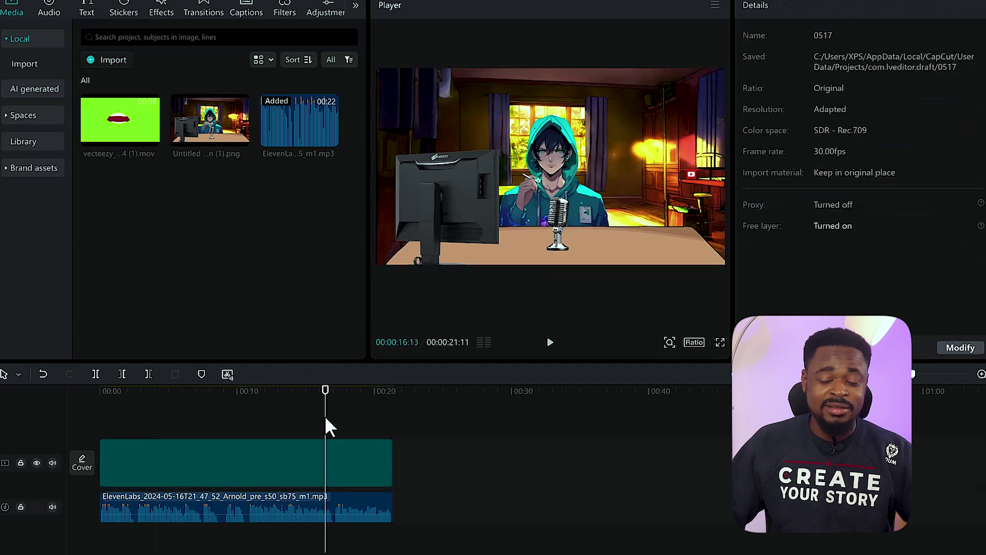
left_click(155, 395)
left_click(549, 342)
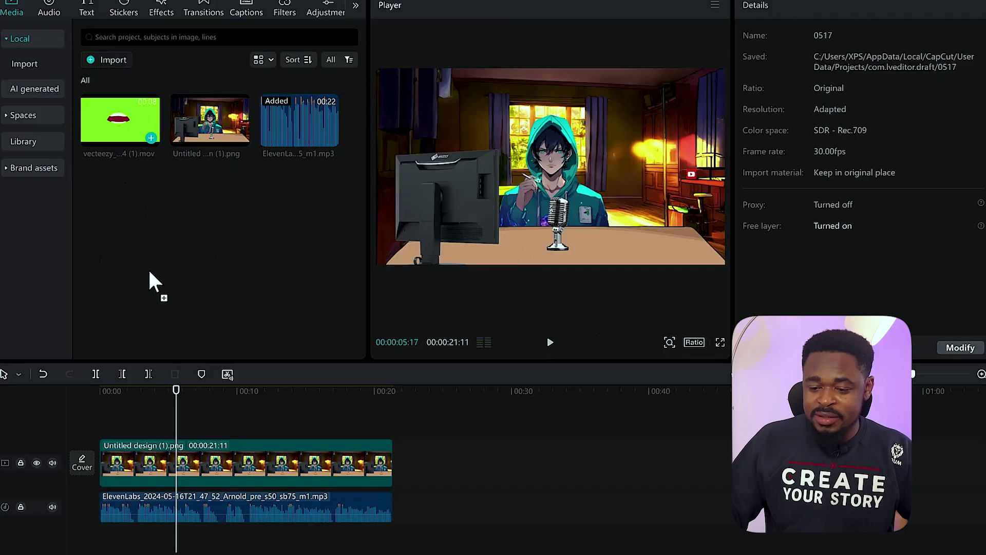
- Place the green-screen mouth clip on a track above the scene image and remove its green background with Chroma key
left_click_drag(154, 366, 121, 455)
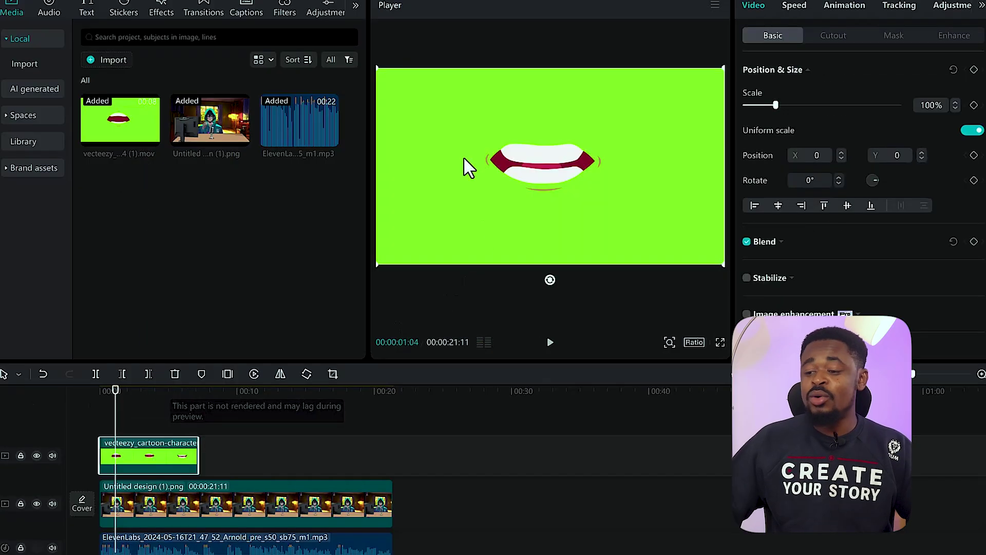
left_click(827, 35)
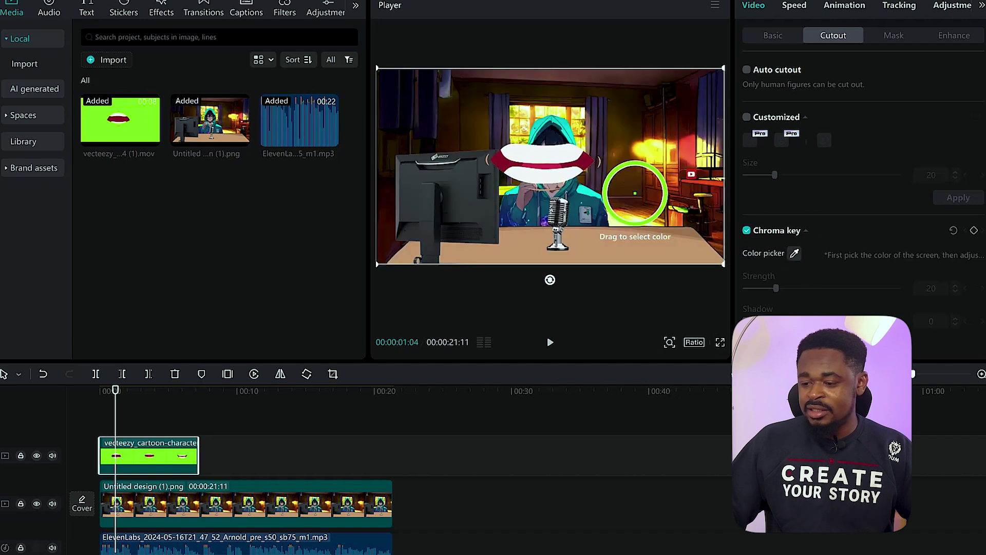
left_click(634, 193)
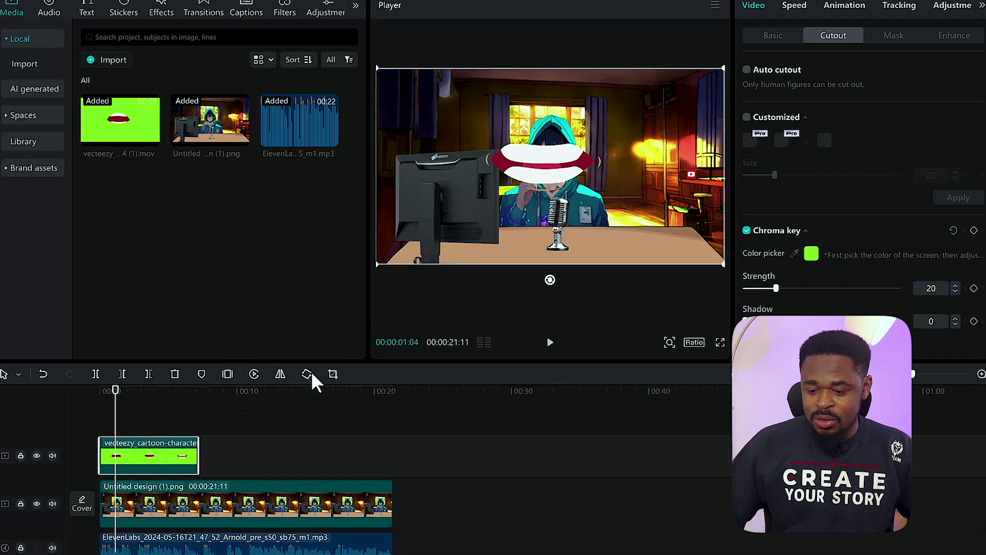
- Scale the mouth clip to 10% over the character's mouth at X 17, Y 0, and slow its speed to 0.8x
left_click_drag(381, 70, 602, 163)
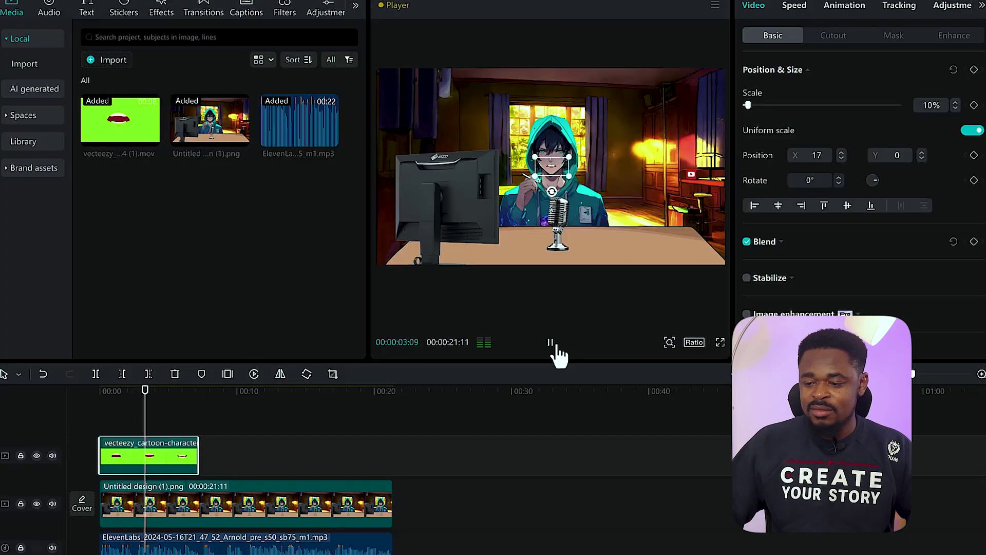
left_click(554, 345)
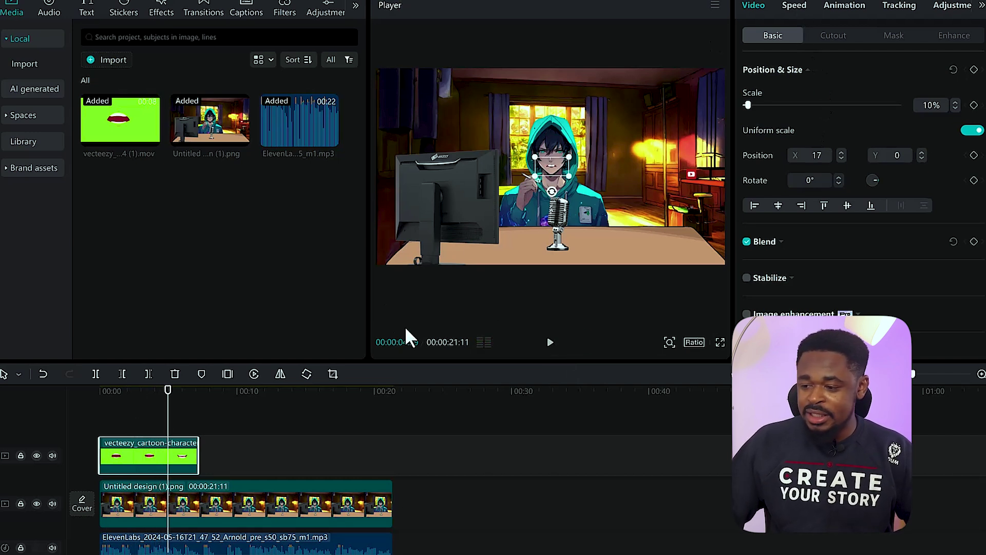
left_click(794, 5)
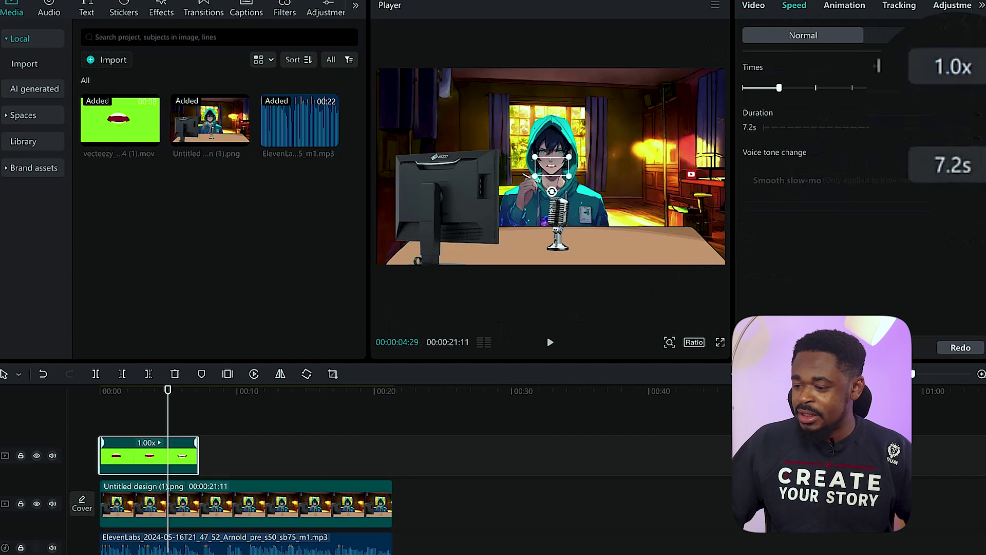
left_click_drag(776, 87, 770, 88)
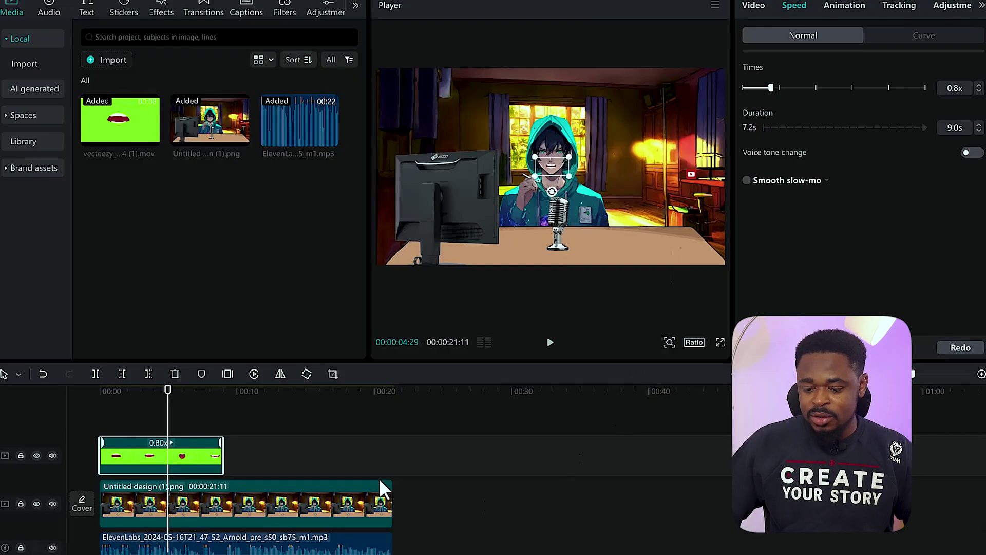
- Duplicate the mouth clip twice end to end on its track and trim the last copy near the voice-over's end
left_click(362, 451)
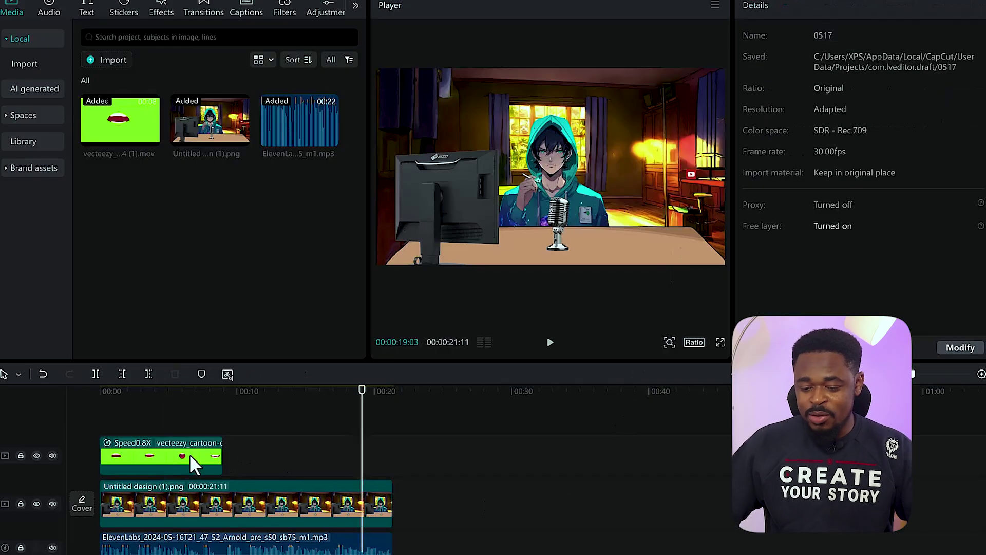
left_click(190, 454)
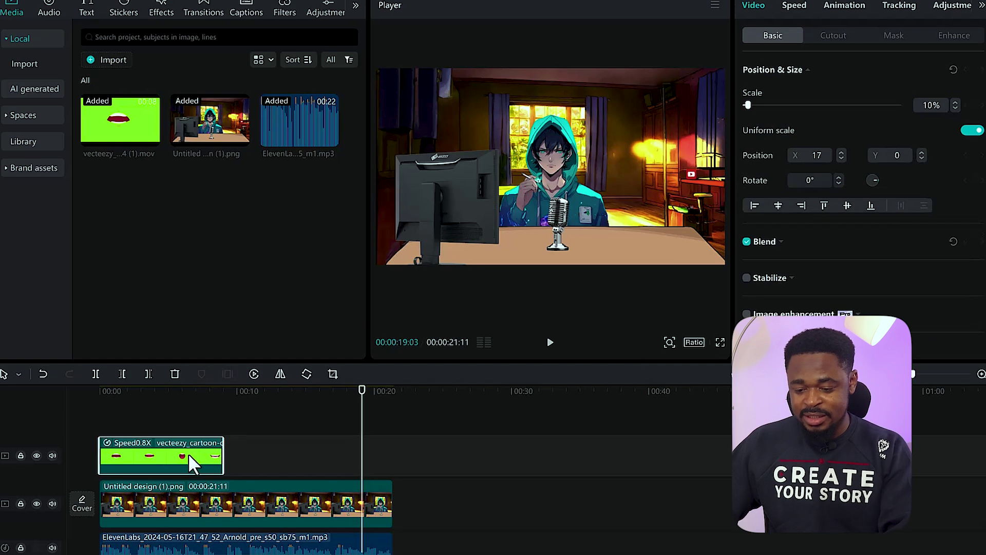
key("ctrl+c")
key("ctrl+v")
key("ctrl+v")
left_click_drag(390, 452, 362, 453)
left_click_drag(466, 457, 388, 457)
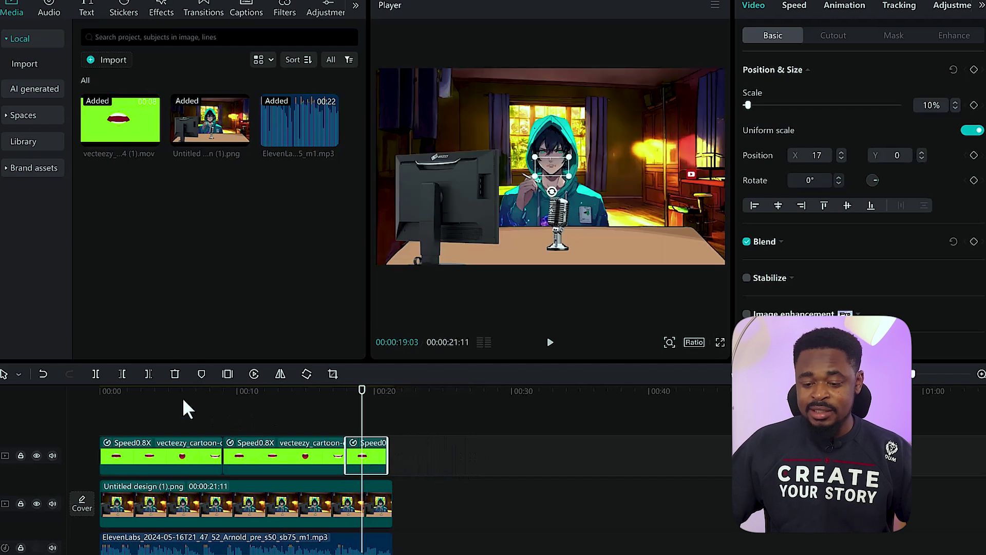
- Rewind the timeline for playback and export the video as 0517 in 1080P, HEVC, mp4 at 30fps
left_click_drag(184, 401, 88, 412)
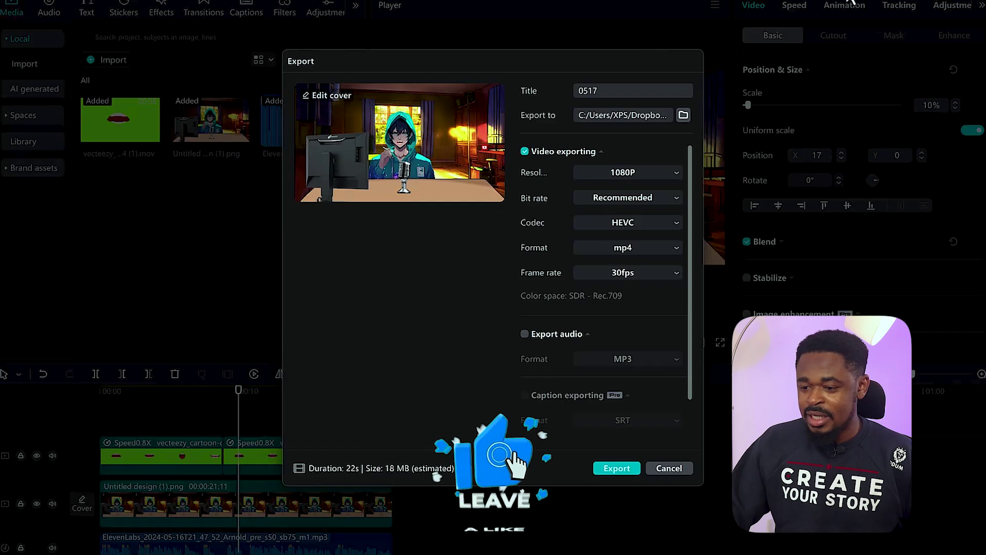
left_click(606, 467)
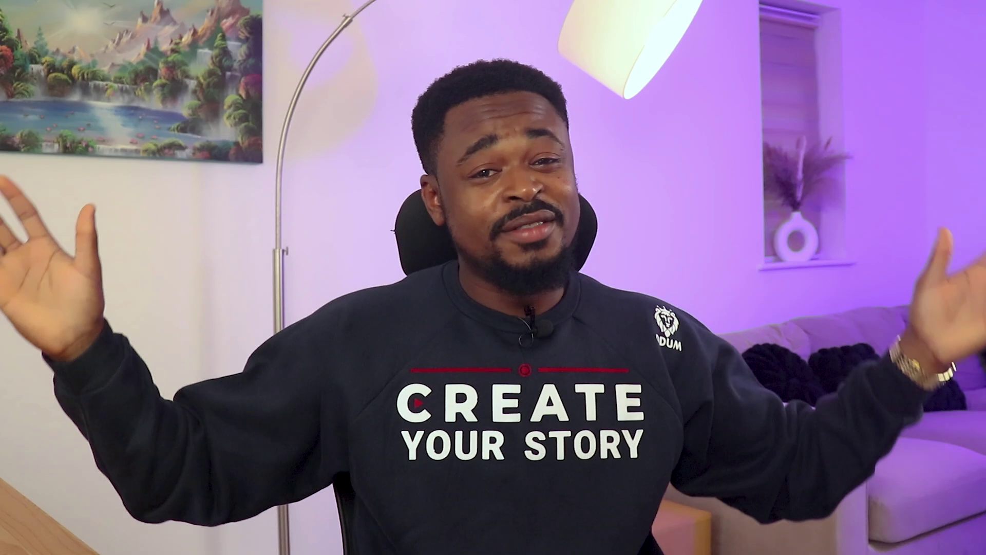